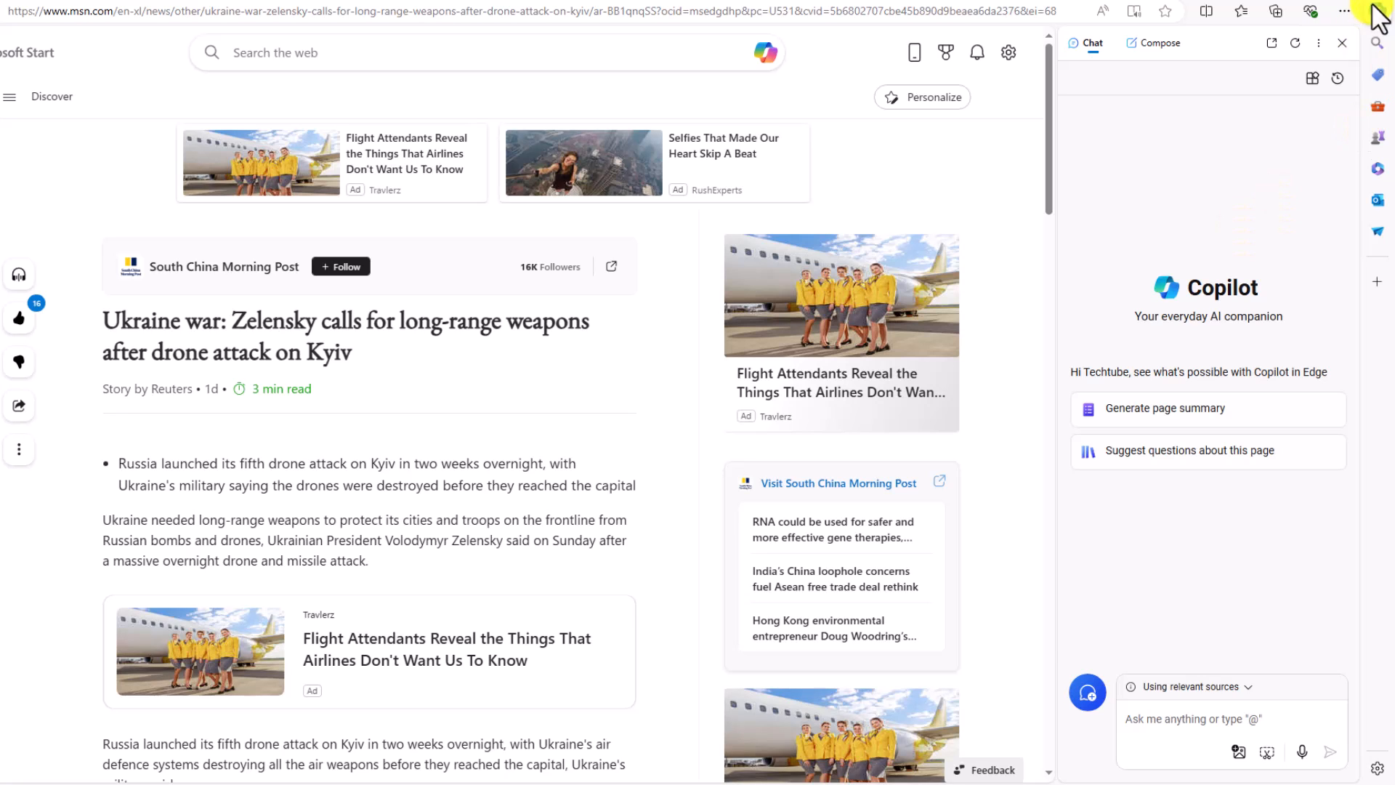
Switch the Edge Copilot sidebar from chat to Compose and place the cursor in the field describing what to write about
left_click(1174, 722)
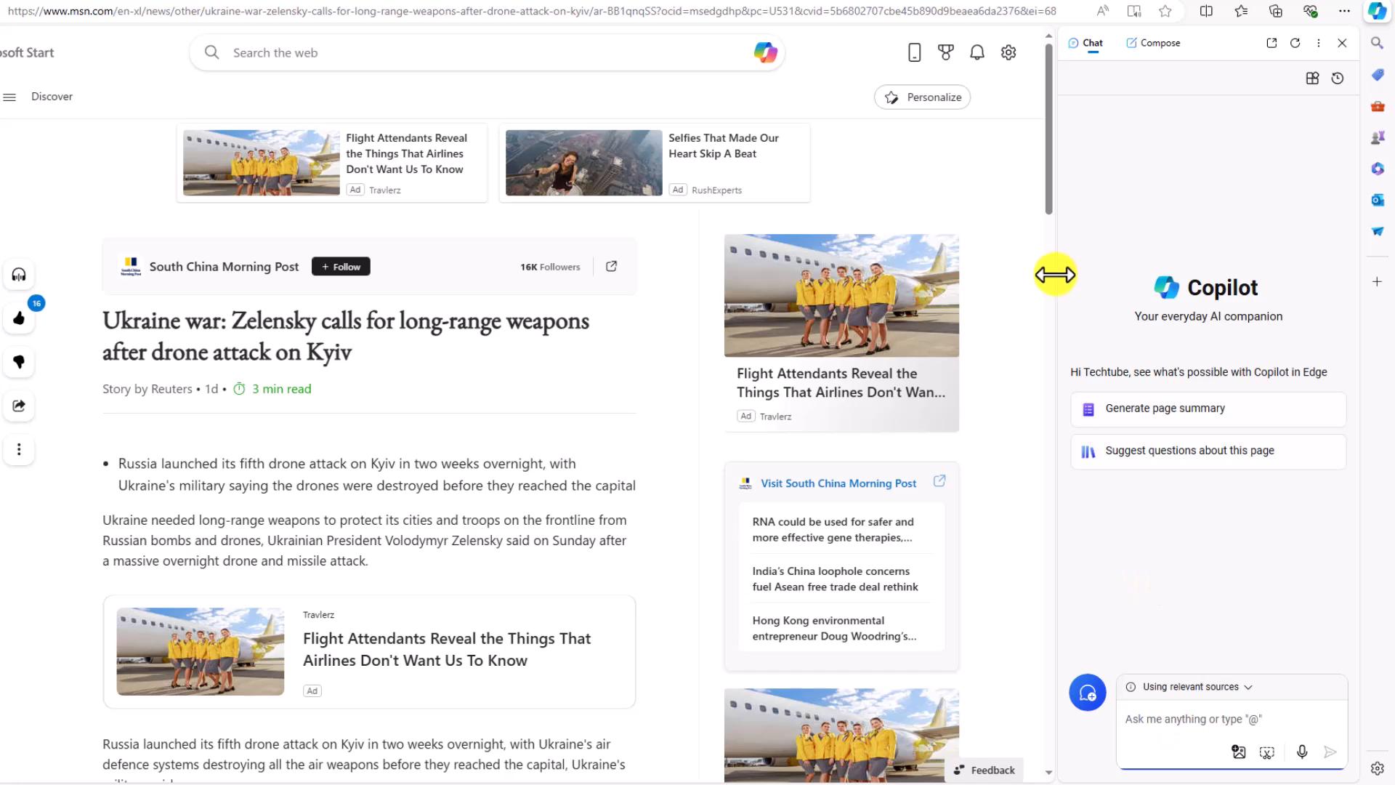
left_click(1163, 51)
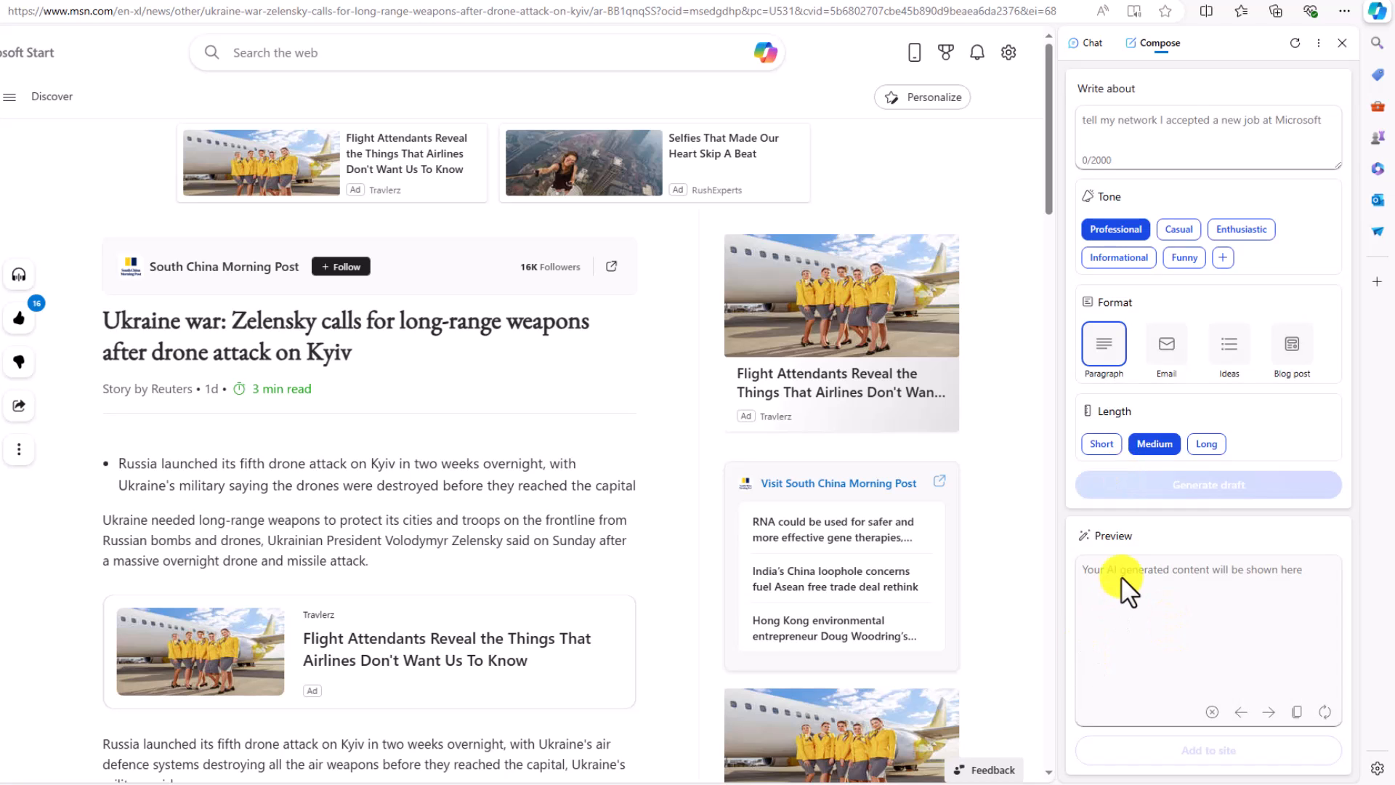
left_click(1113, 136)
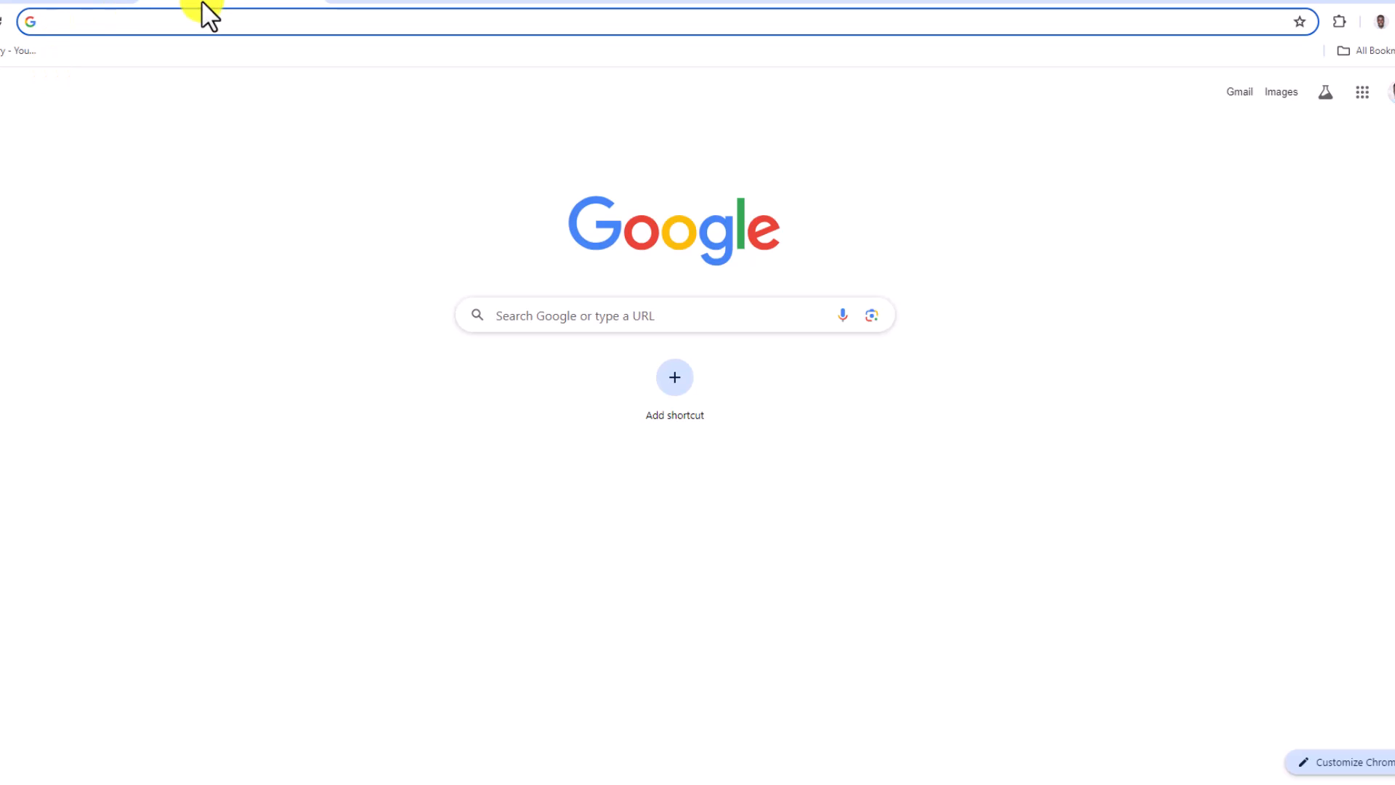
Open gemini.google.com in Chrome and place the cursor in the prompt field
type("ge")
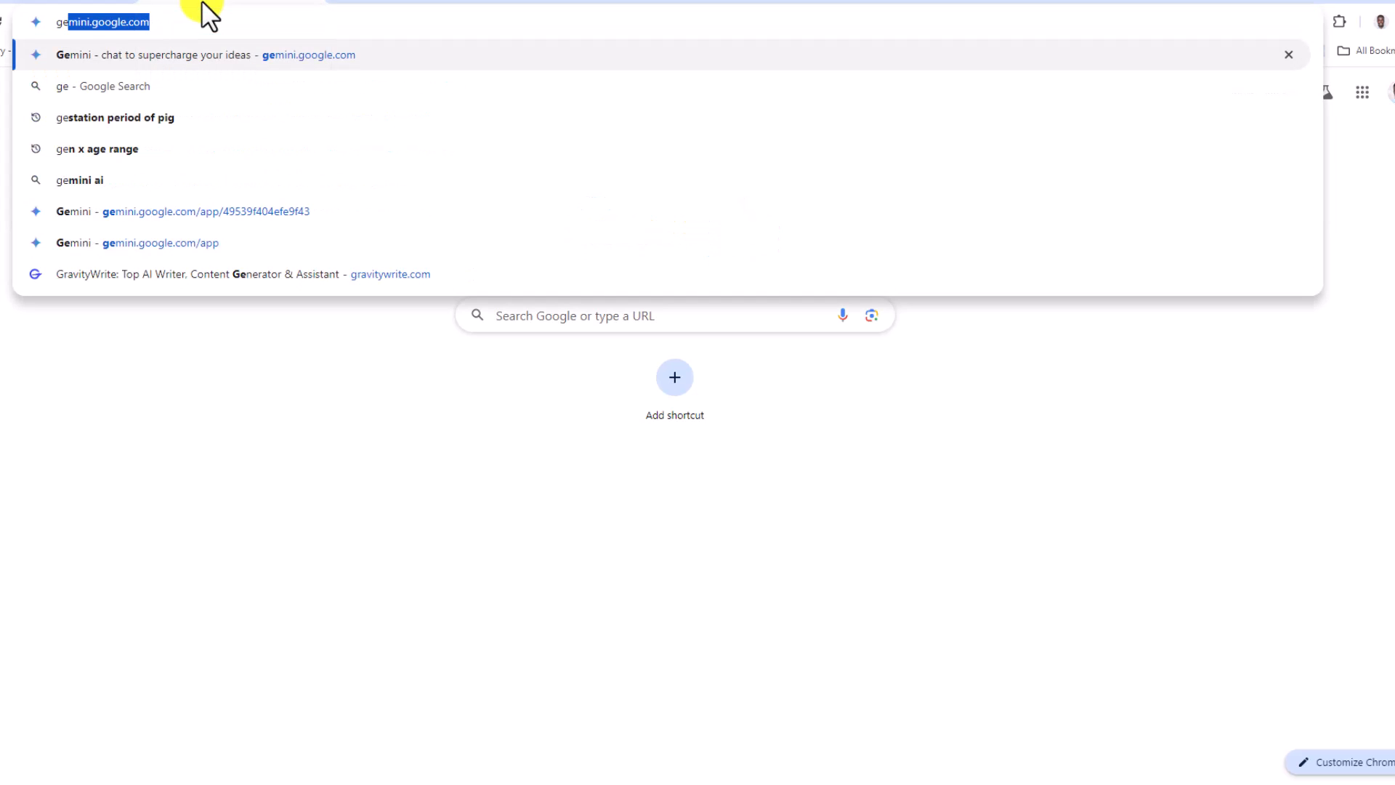
key("Return")
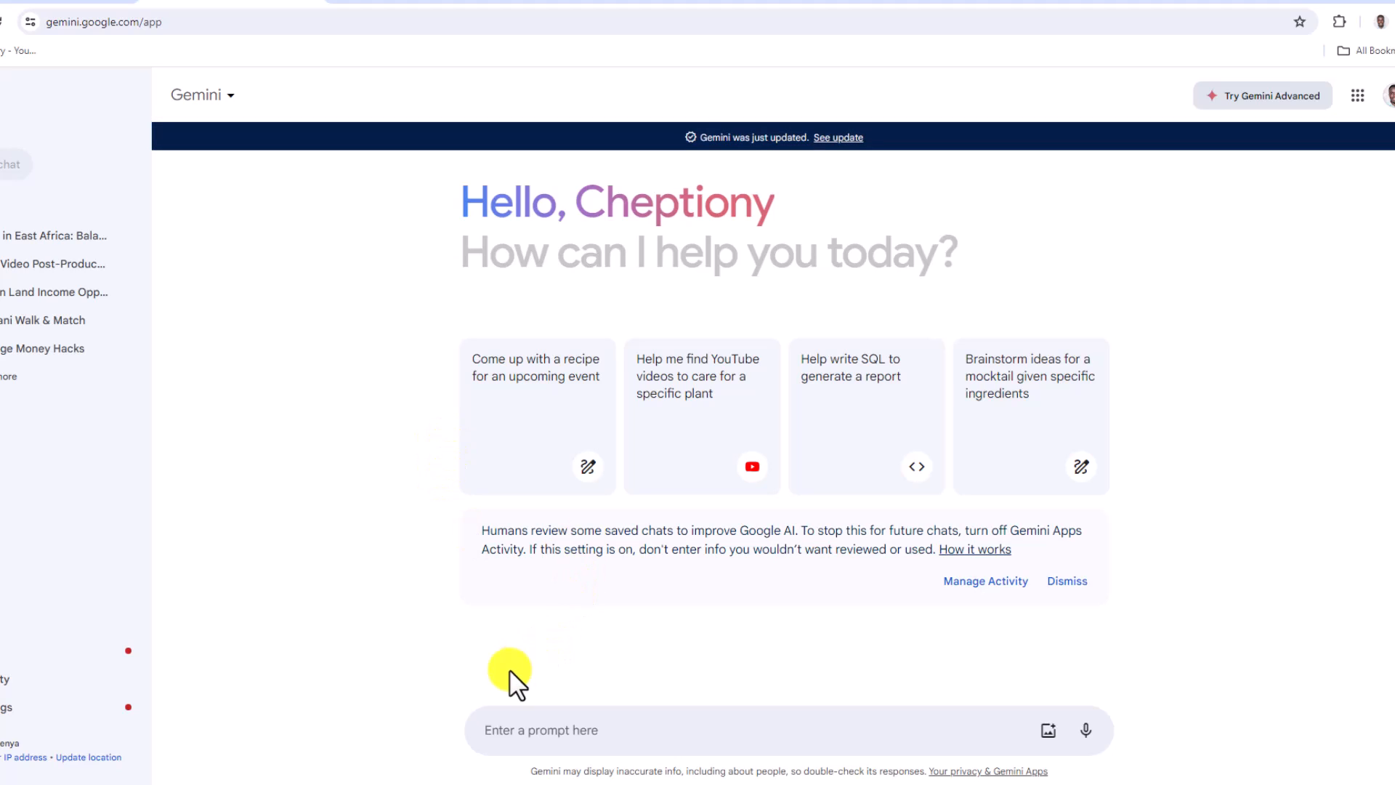
left_click(511, 737)
Enter the prompt sentence "write a narration script about the challenges of GMO food in East Africa."
type("wirte")
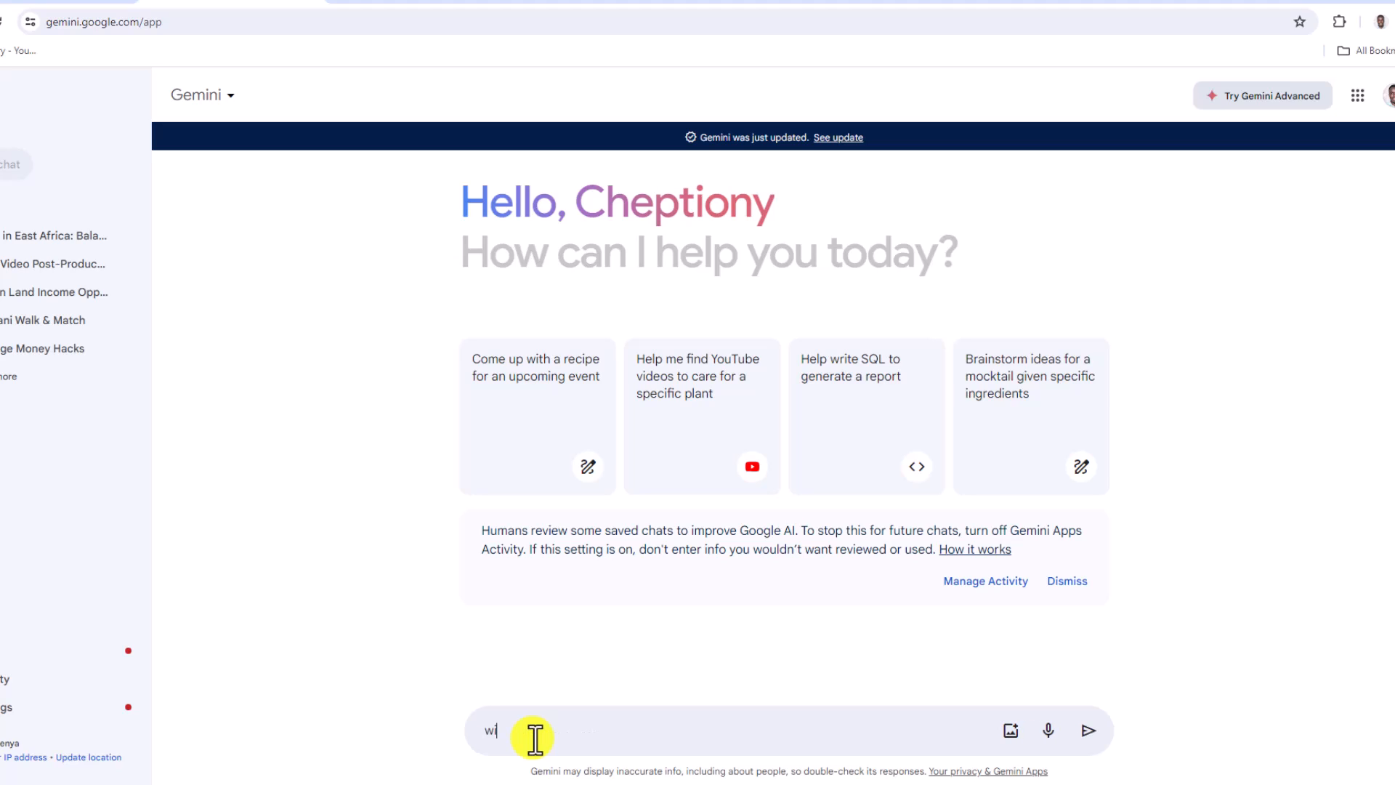
key("BackSpace")
key("BackSpace")
key("BackSpace")
key("BackSpace")
type("rite a")
type(" mat")
key("BackSpace")
type("rration script about the cla")
key("BackSpace")
key("BackSpace")
type("halla")
key("BackSpace")
type("eg")
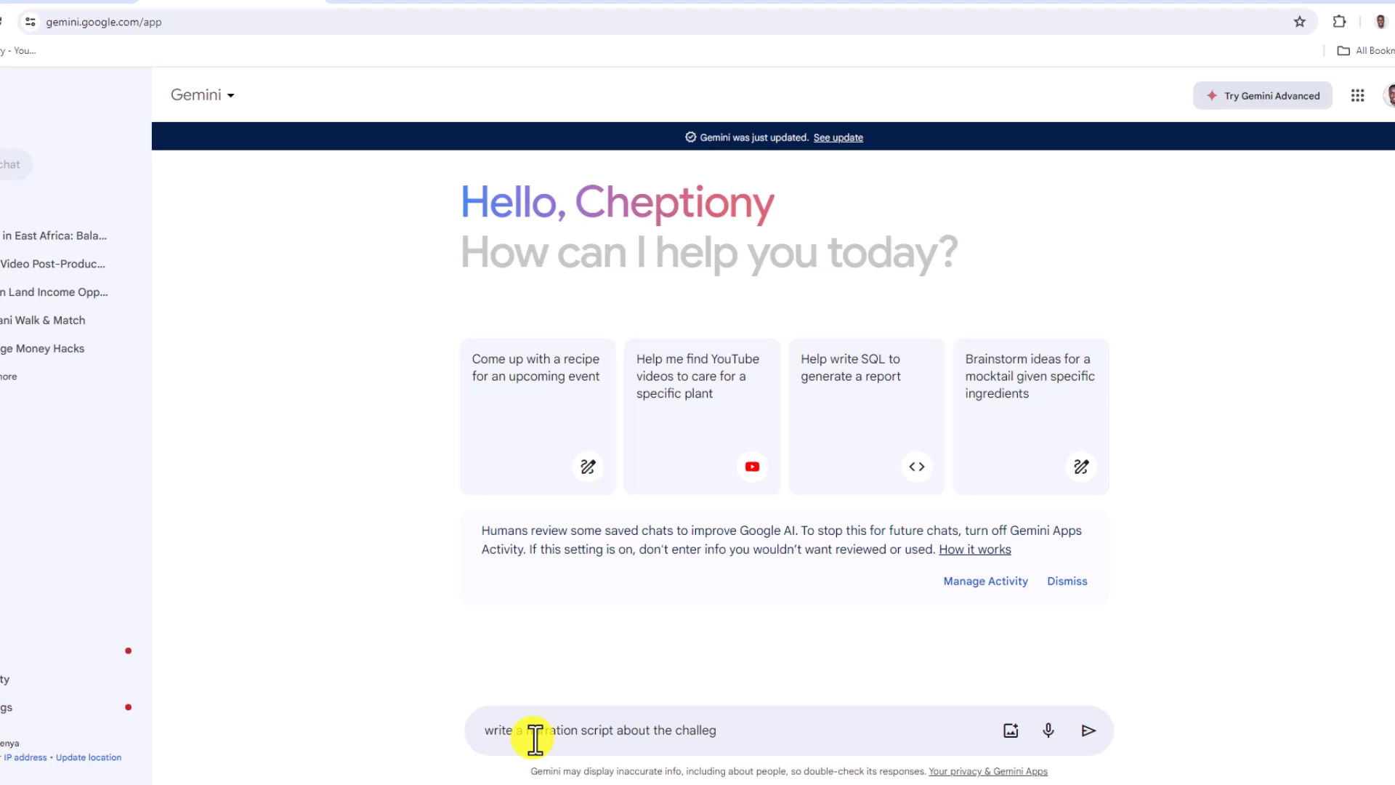
key("BackSpace")
type("nges of GMO food e")
key("BackSpace")
type("in East Afri")
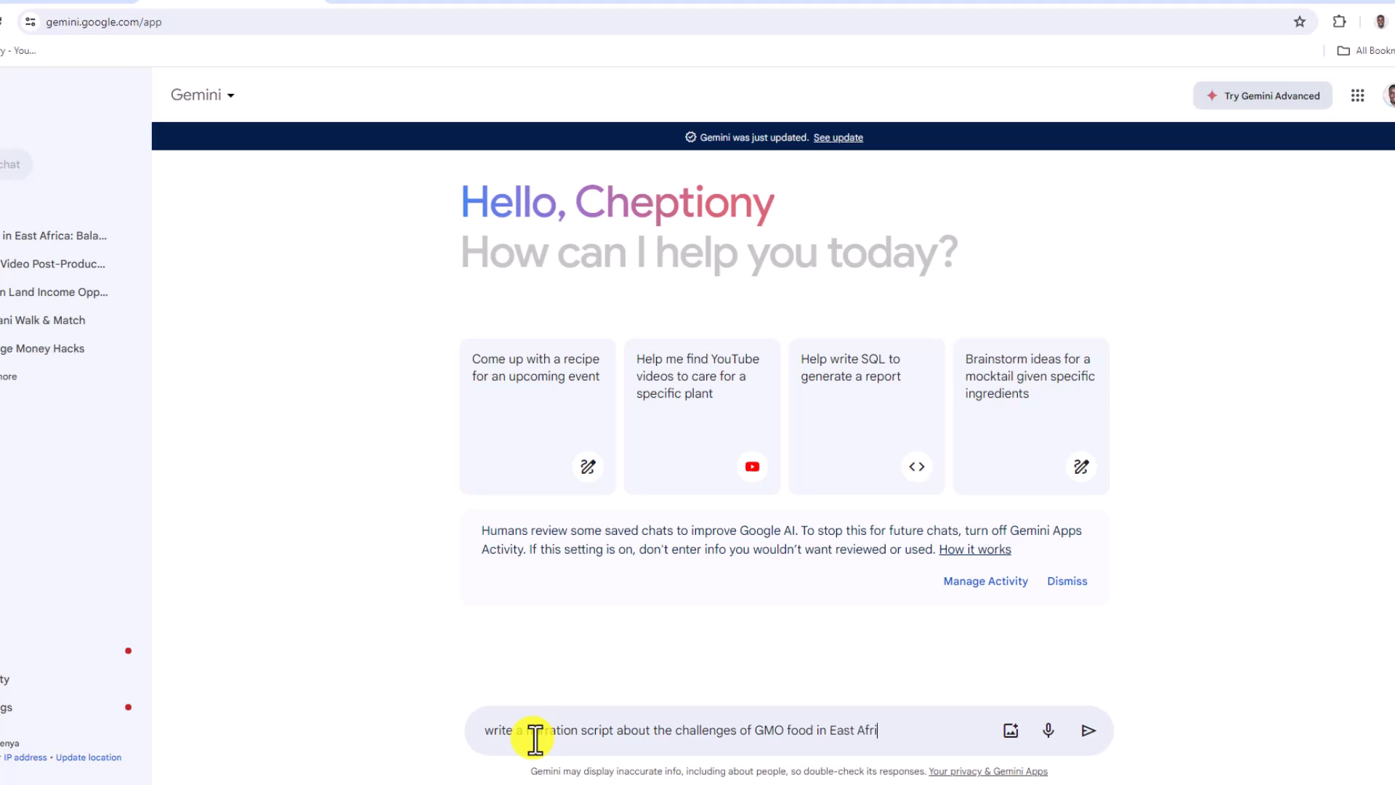
type("ca. Why do people reje")
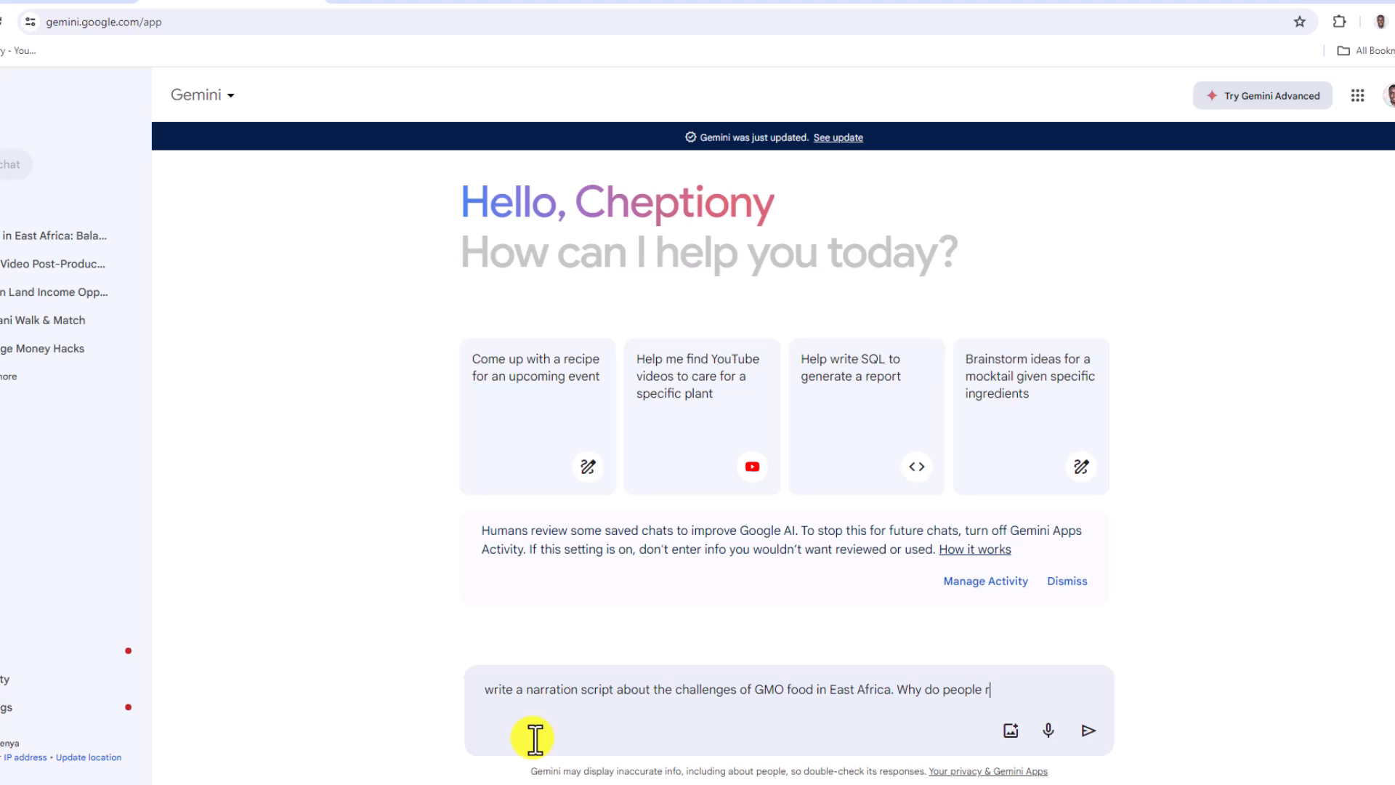
type("ct? Make 4530 w")
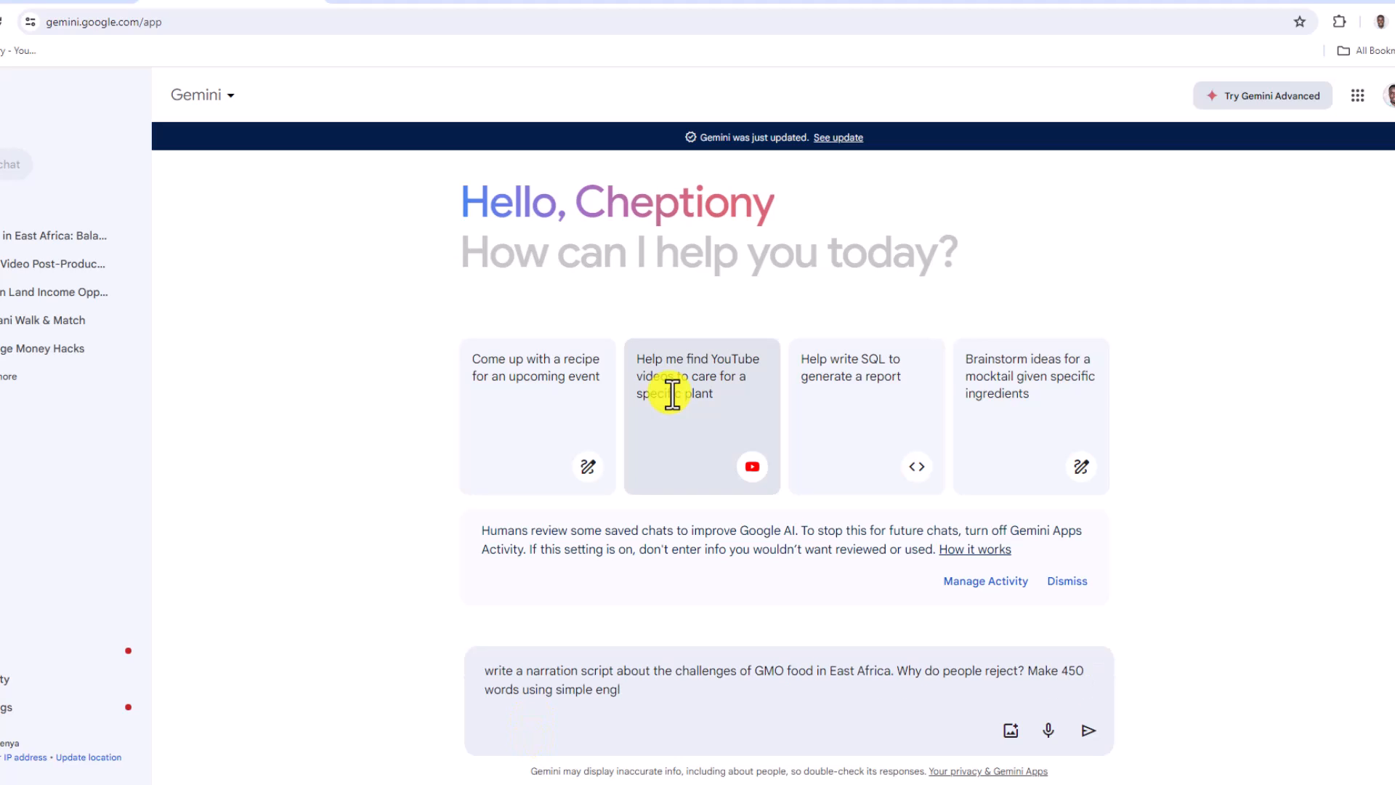
Add "Why do people reject? Make 450 words using simple english." to the prompt and submit it
type("lish.")
key("Return")
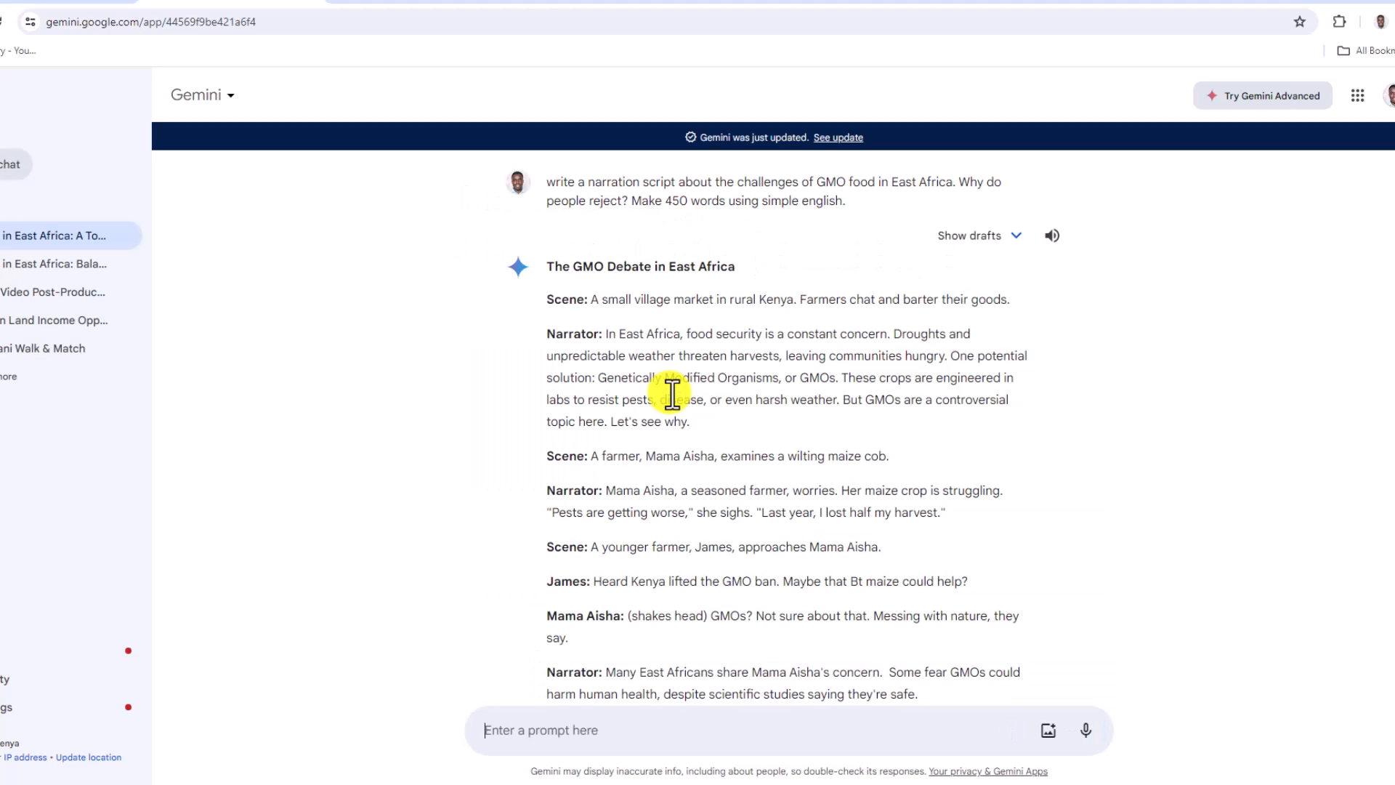
Revise the submitted prompt to request a voice over narration script for a short feature, and regenerate the response
scroll(774, 394, "down", 10)
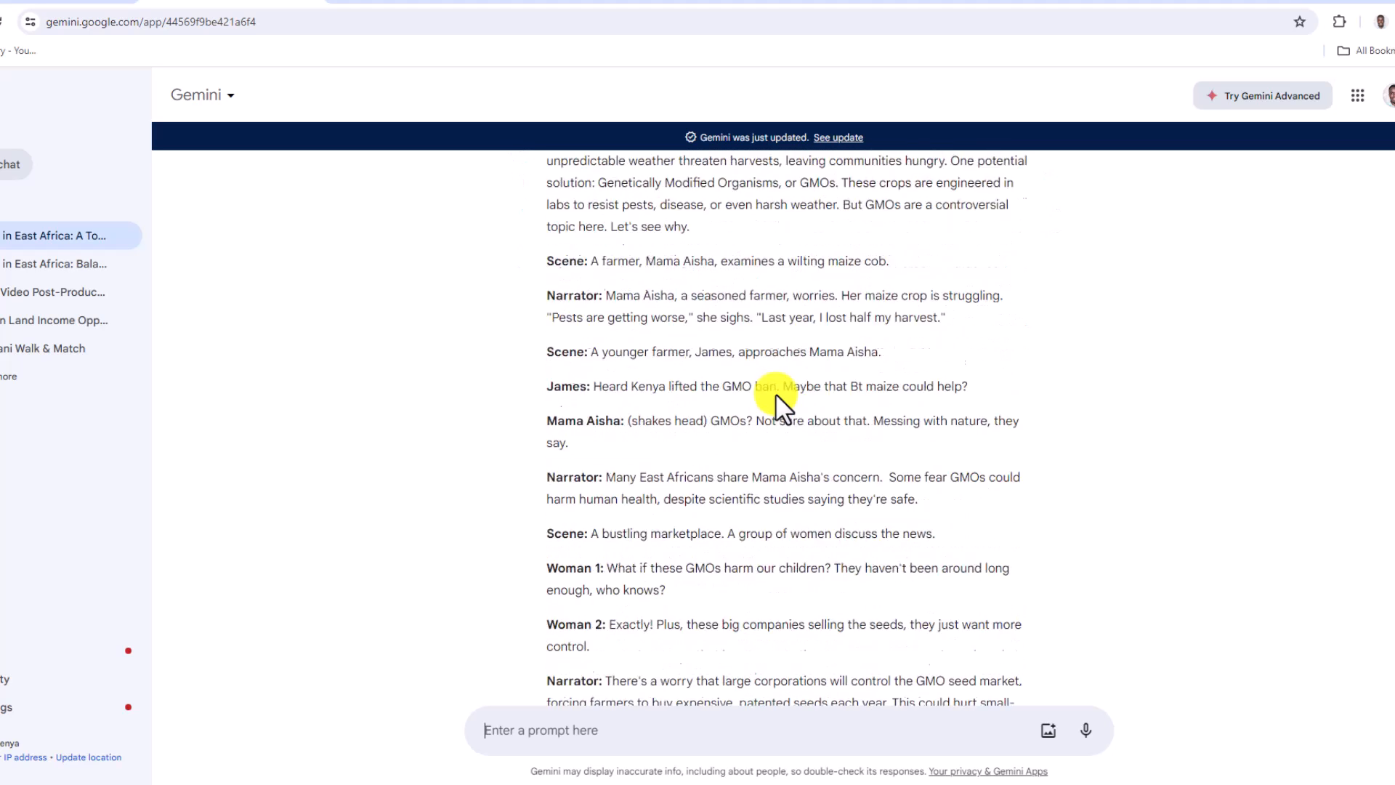
scroll(775, 394, "up", 10)
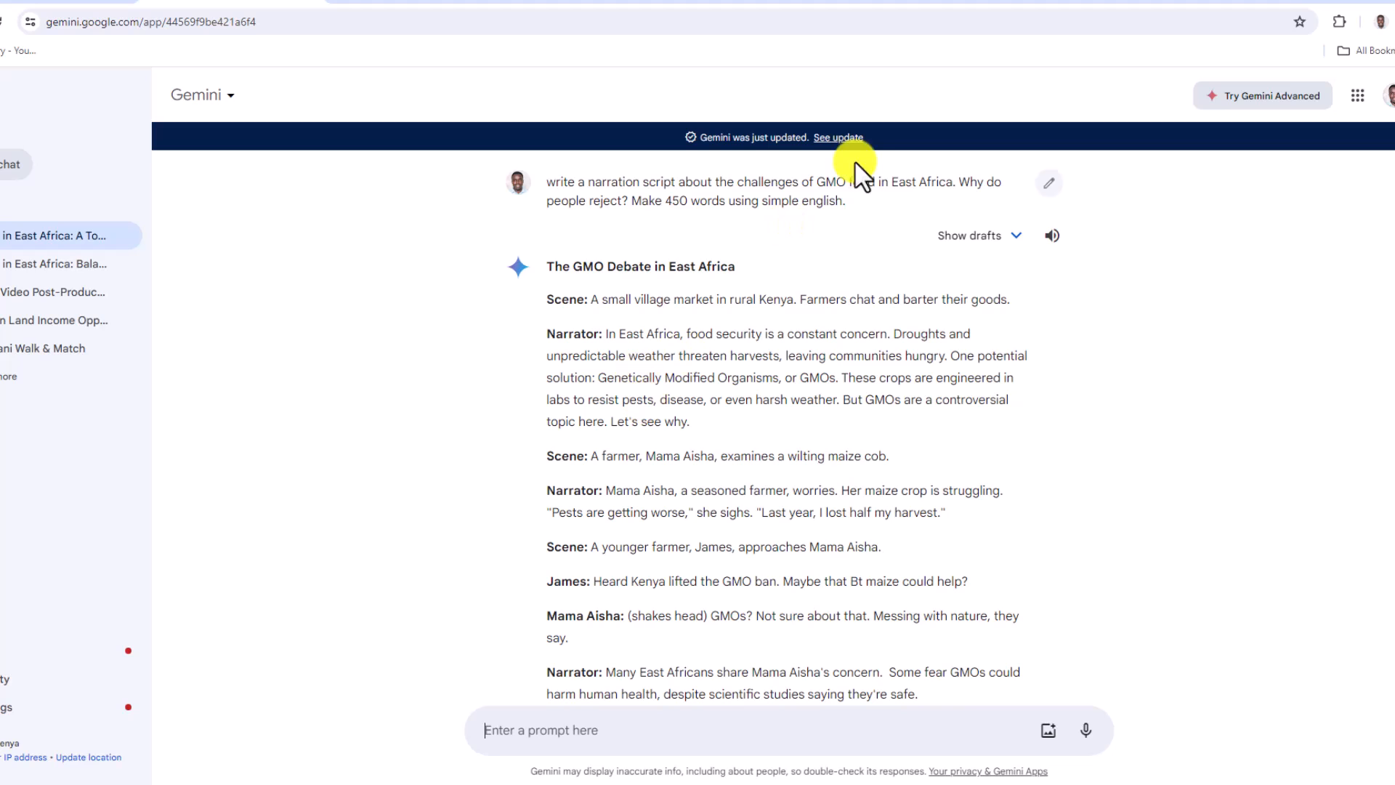
mouse_move(1039, 191)
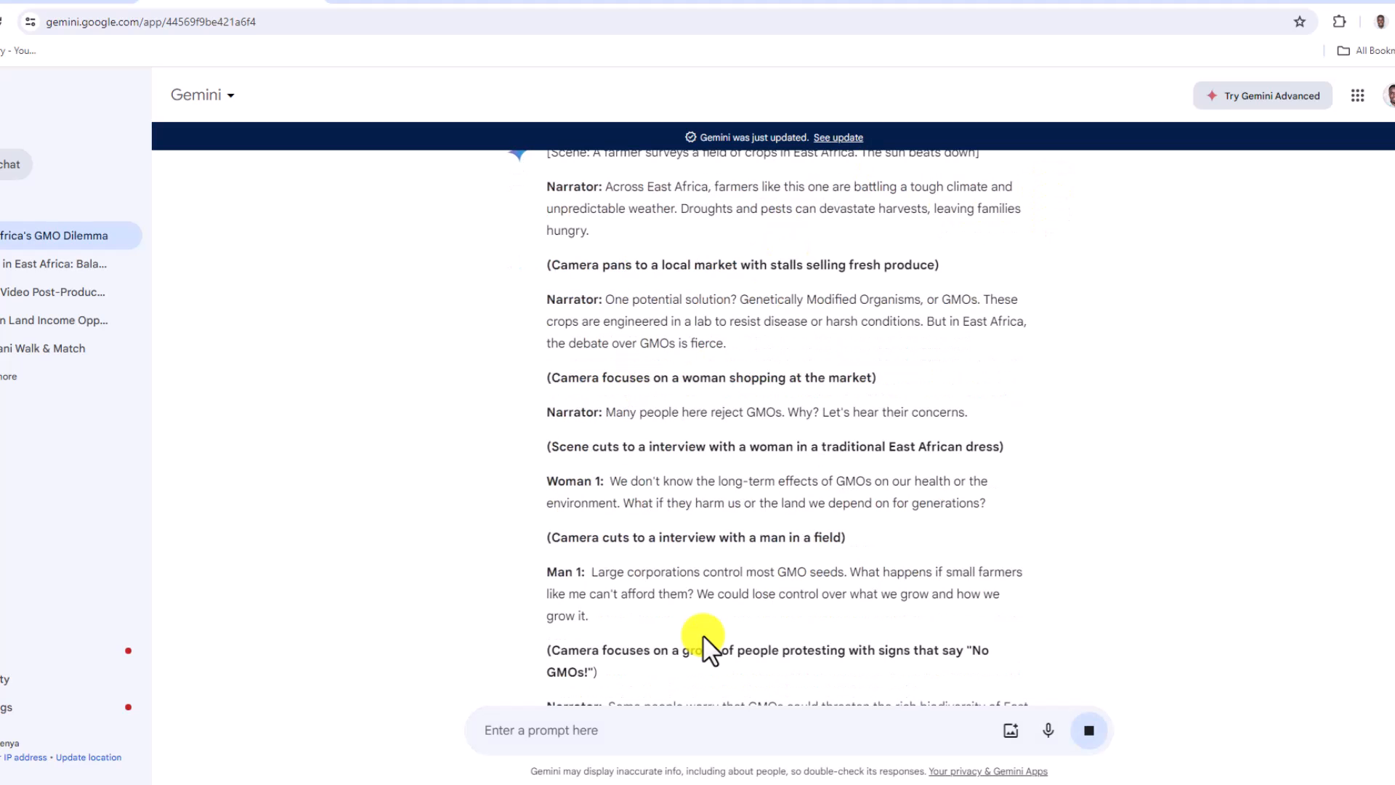
Review the new script and copy the first narrator passage, from "Across East Africa" to "leaving families hungry."
scroll(703, 635, "up", 3)
left_click_drag(590, 348, 601, 311)
scroll(485, 396, "down", 10)
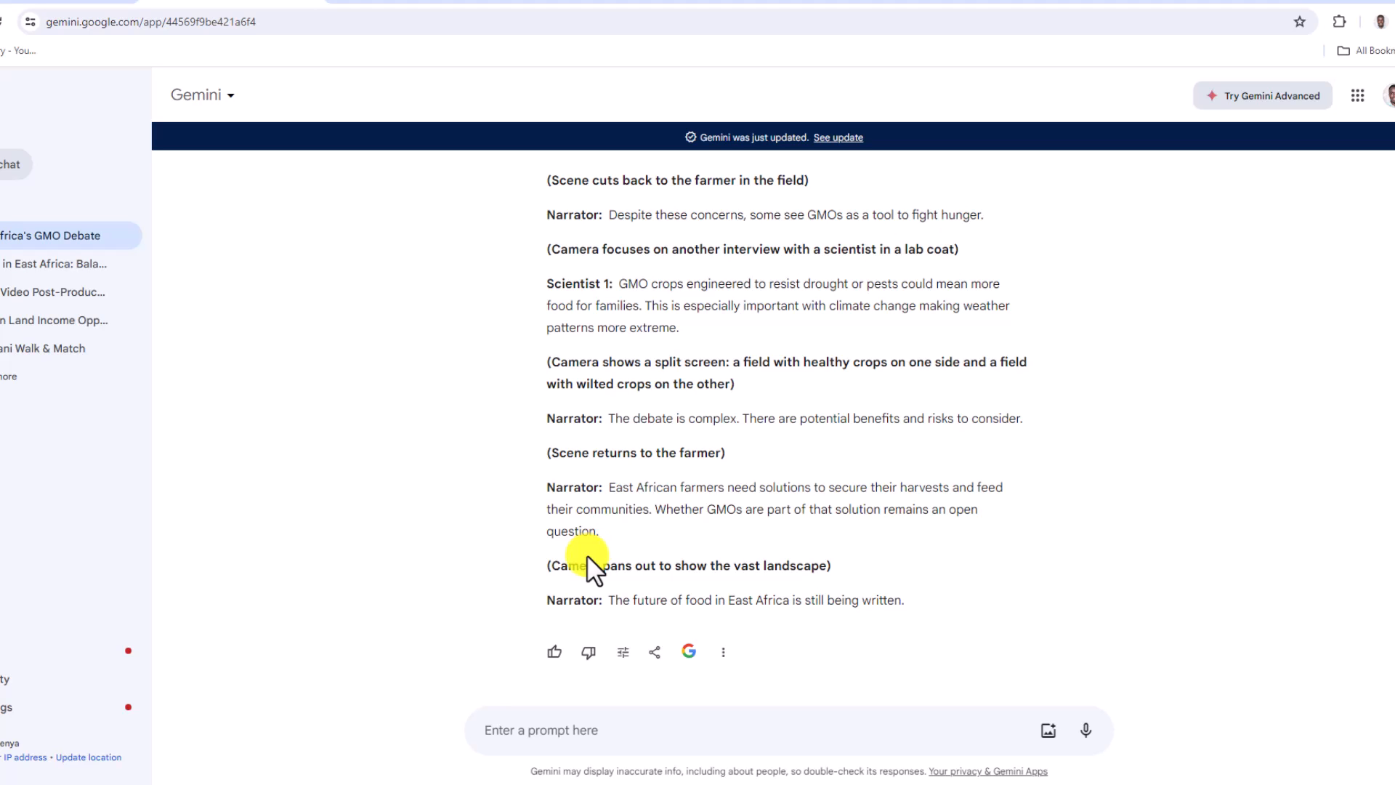
scroll(595, 566, "up", 15)
left_click_drag(600, 302, 590, 349)
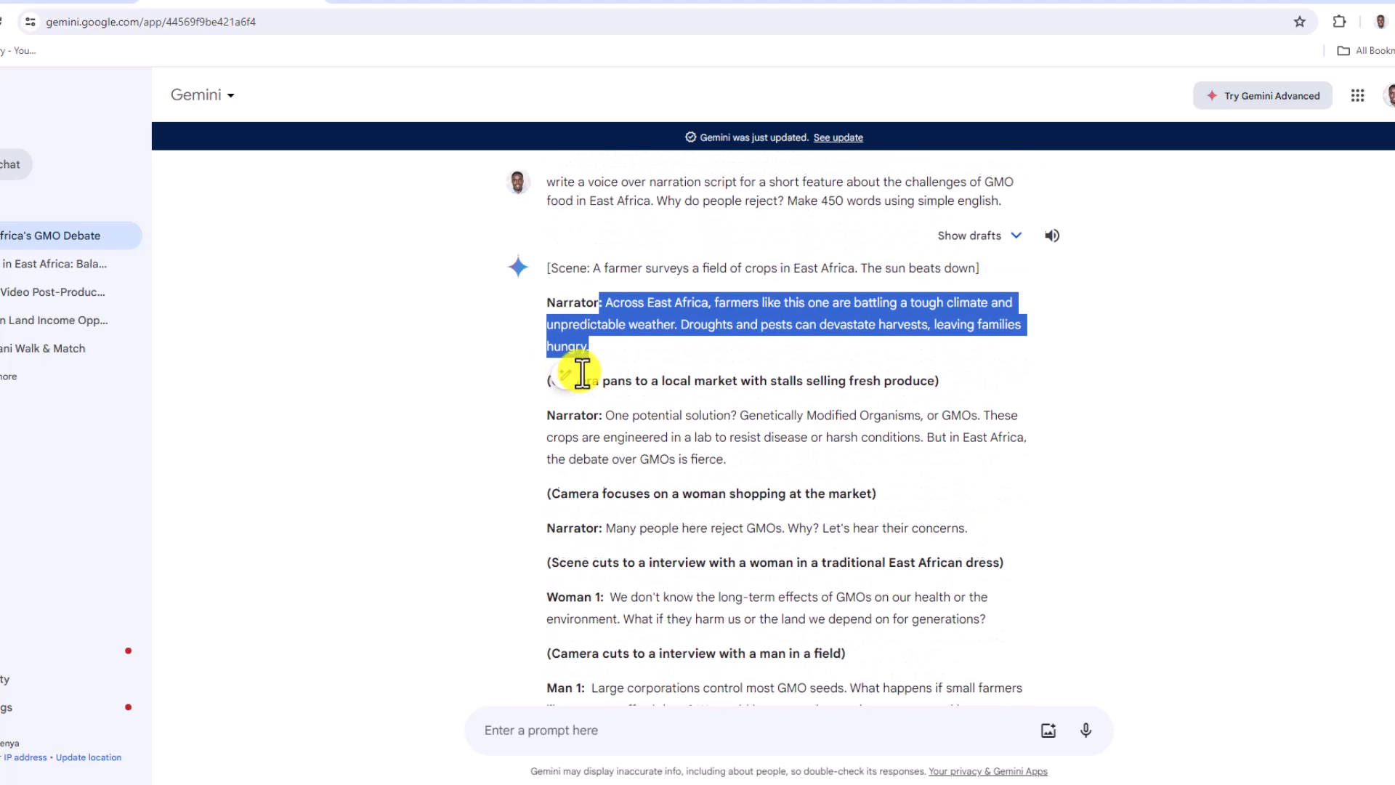
right_click(623, 311)
left_click(661, 324)
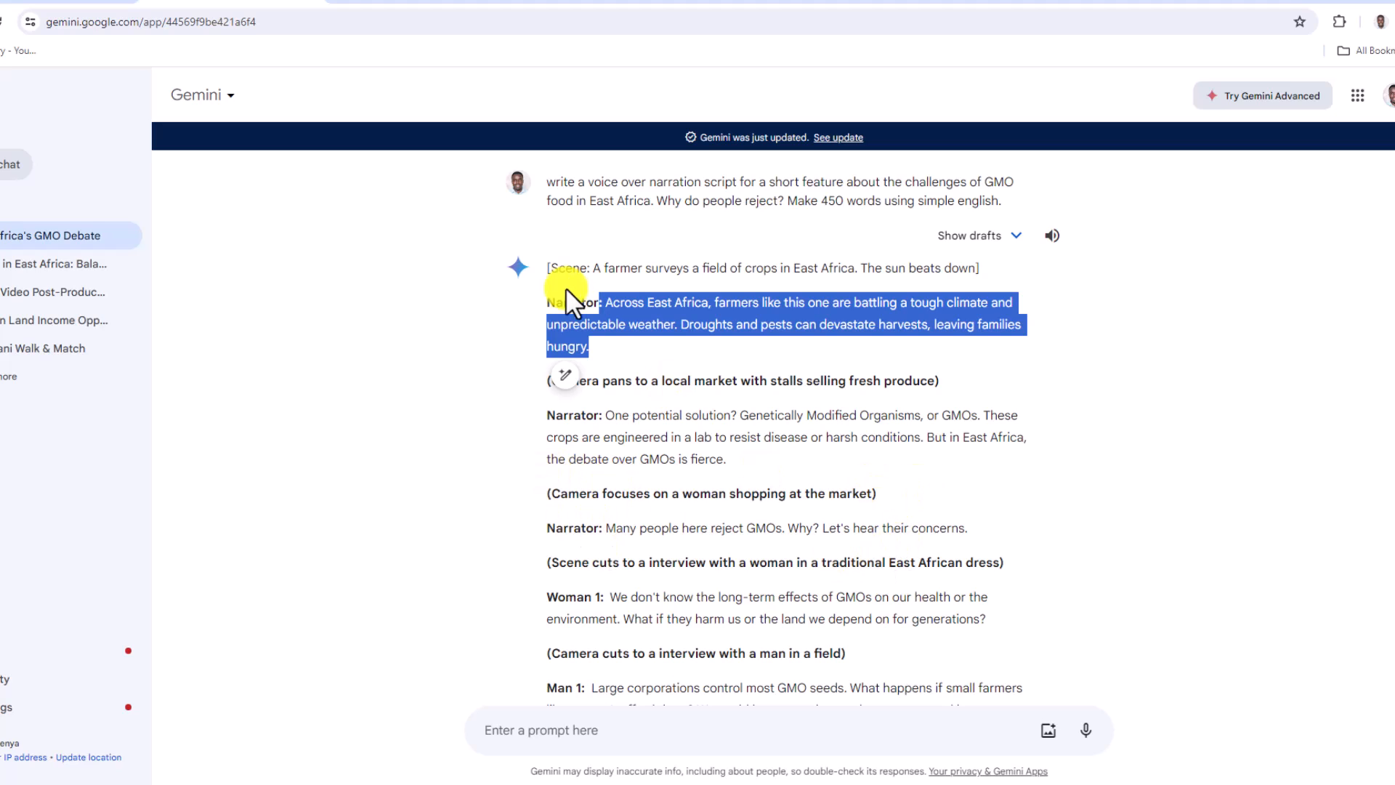
left_click(608, 303)
left_click_drag(607, 304, 608, 351)
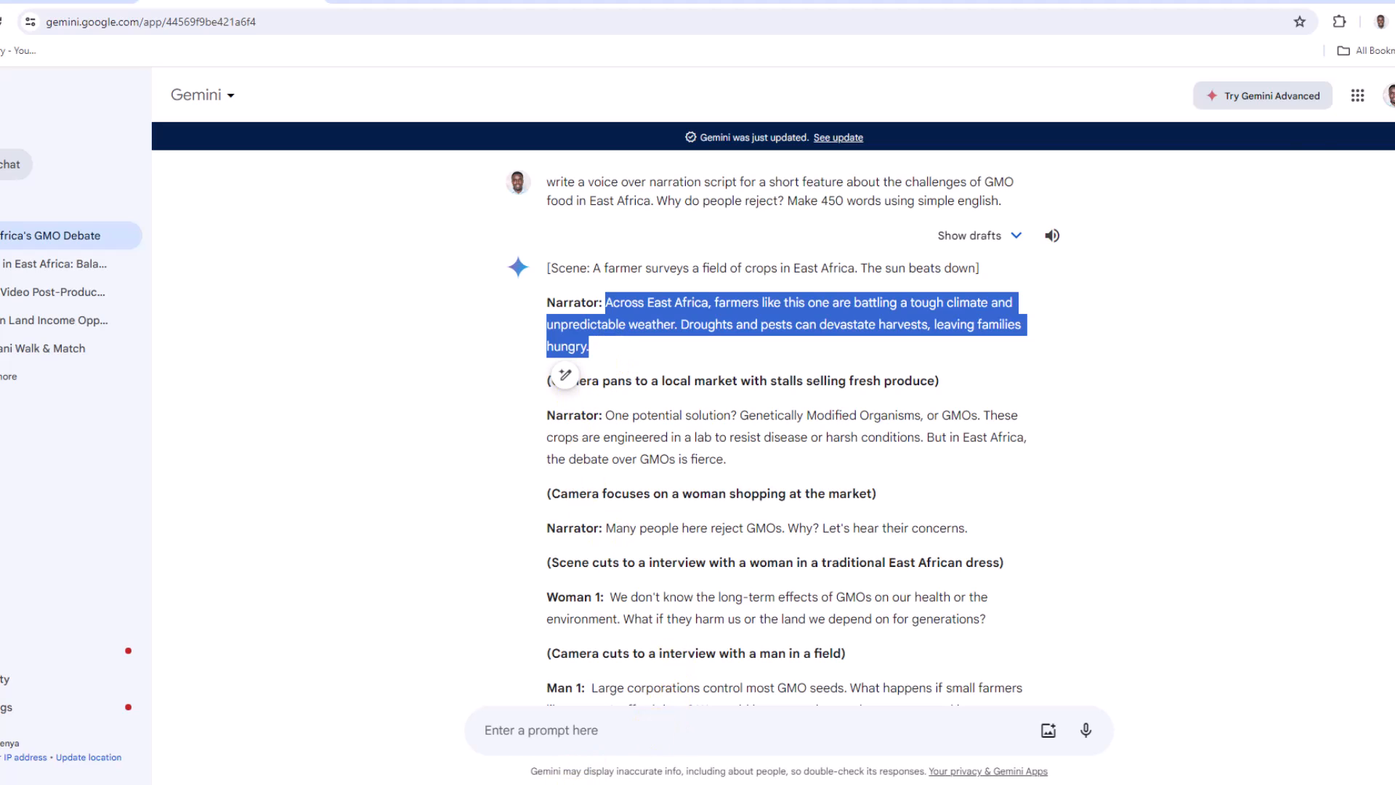
Switch to ElevenLabs, paste the narration into the text-to-speech box, and delete the stray equals sign before it
left_click(592, 784)
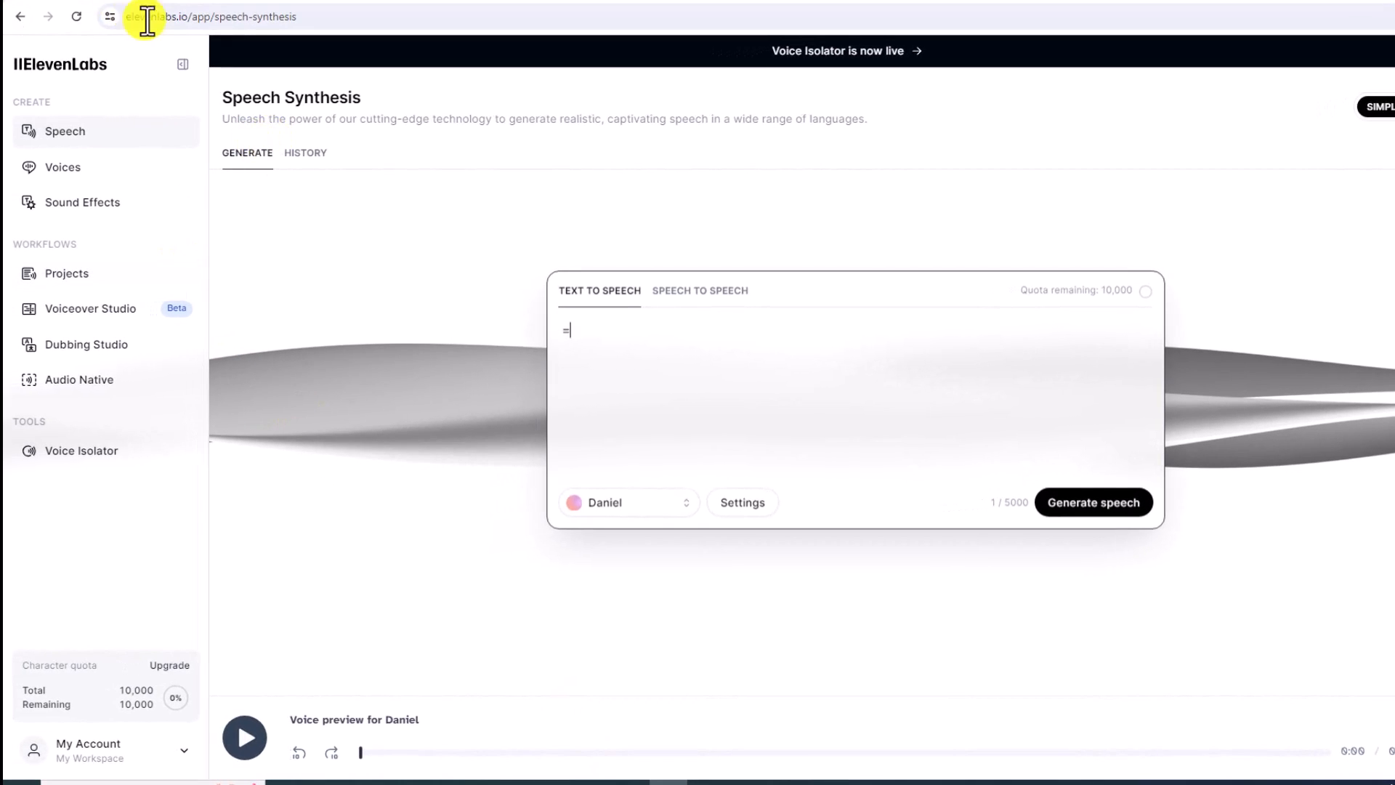
left_click(670, 331)
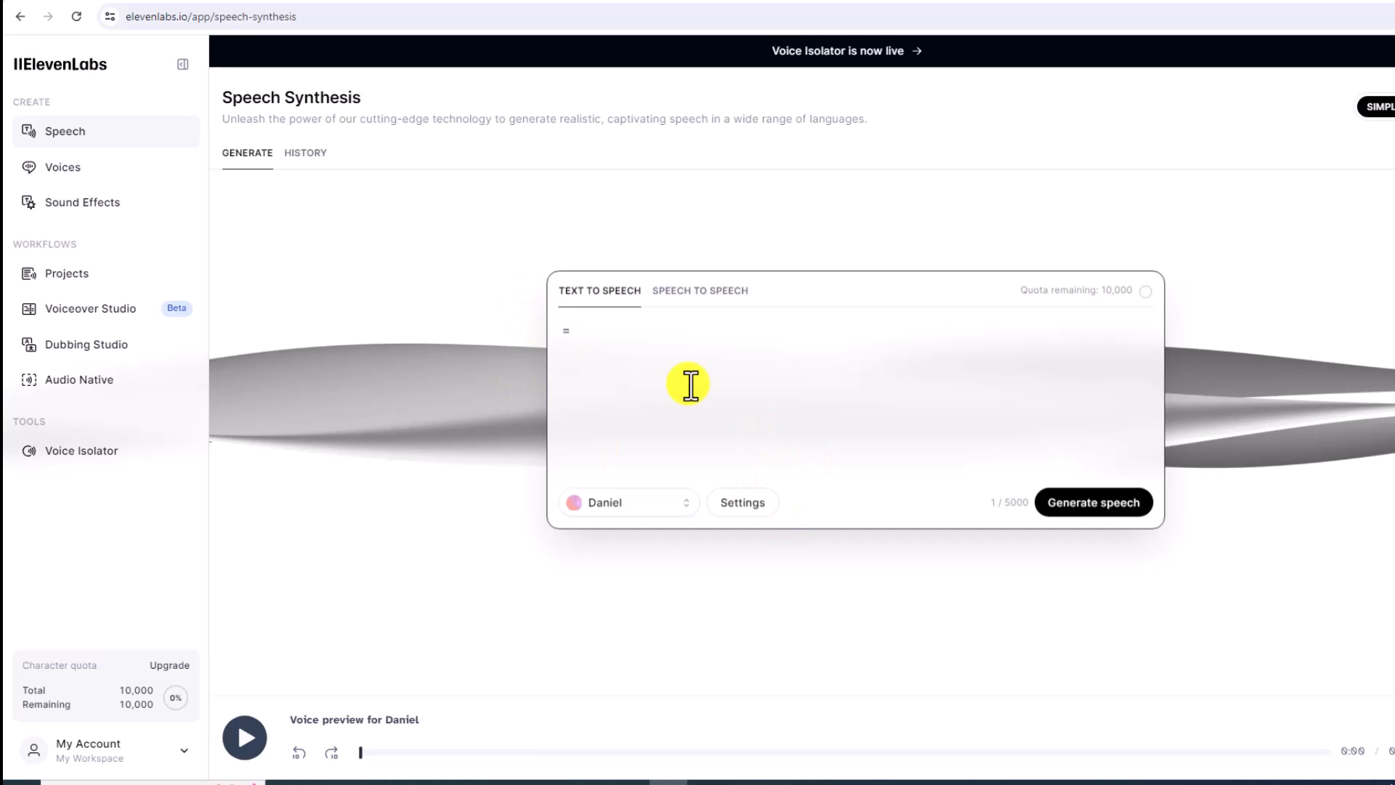
key("ctrl+v")
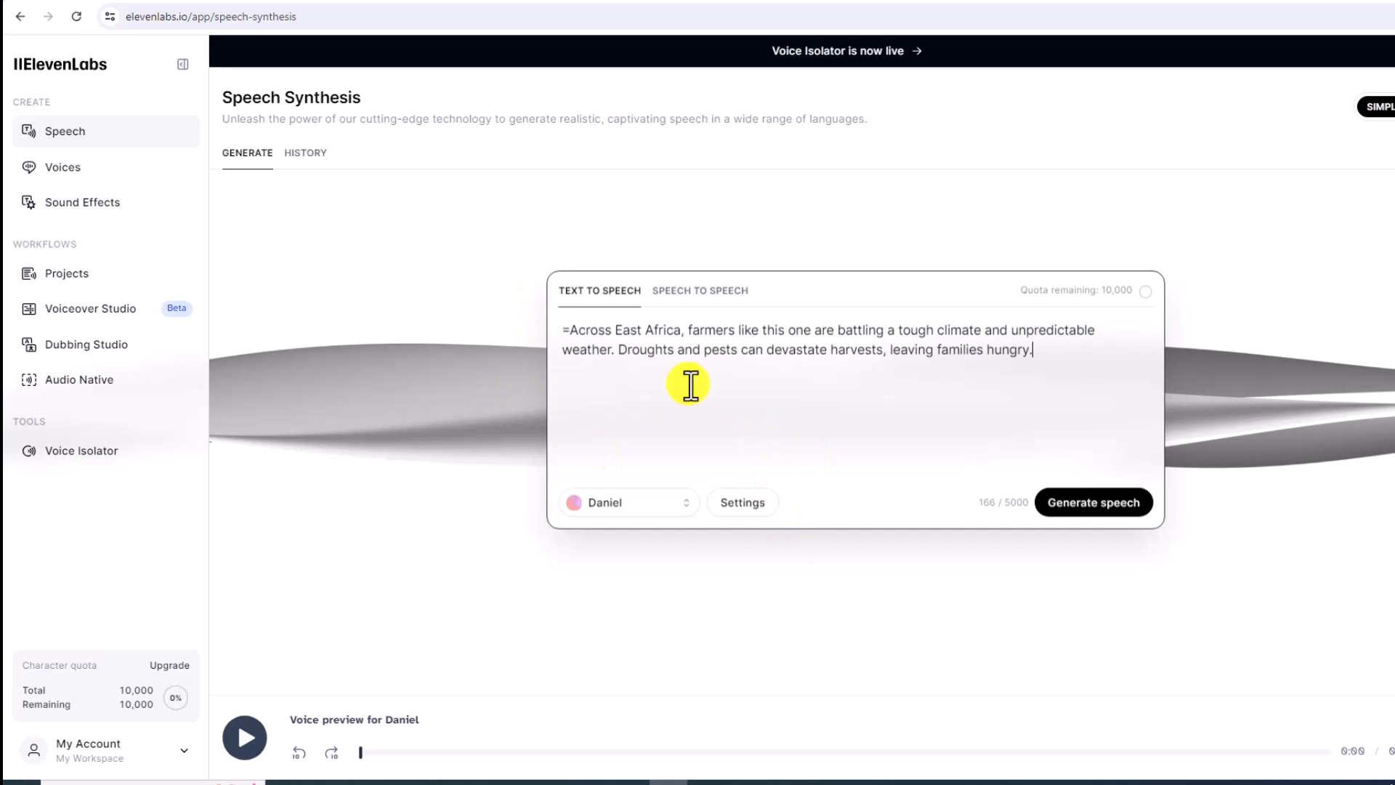
left_click(574, 336)
key("BackSpace")
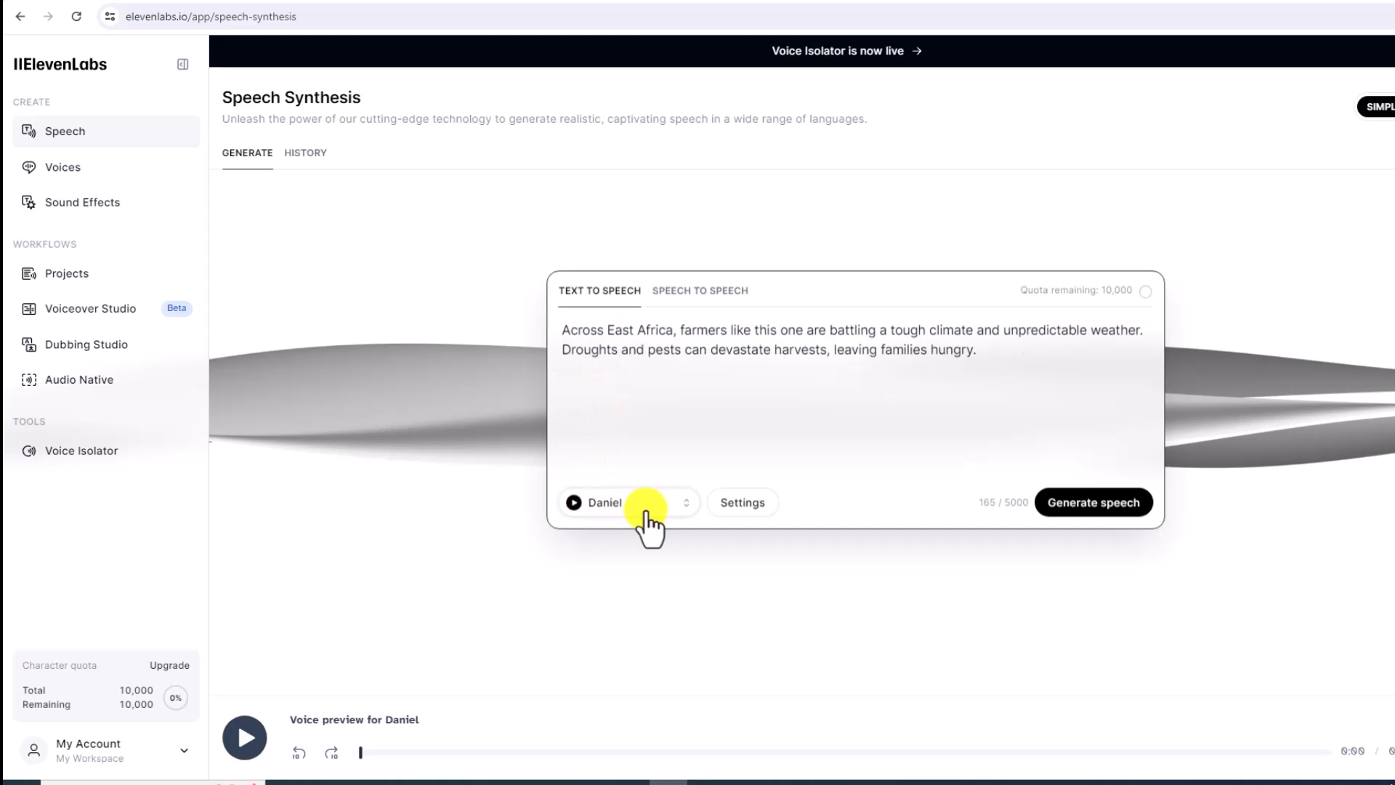
Preview the Daniel and Drew (Legacy) voices in the list of available voices
left_click(689, 509)
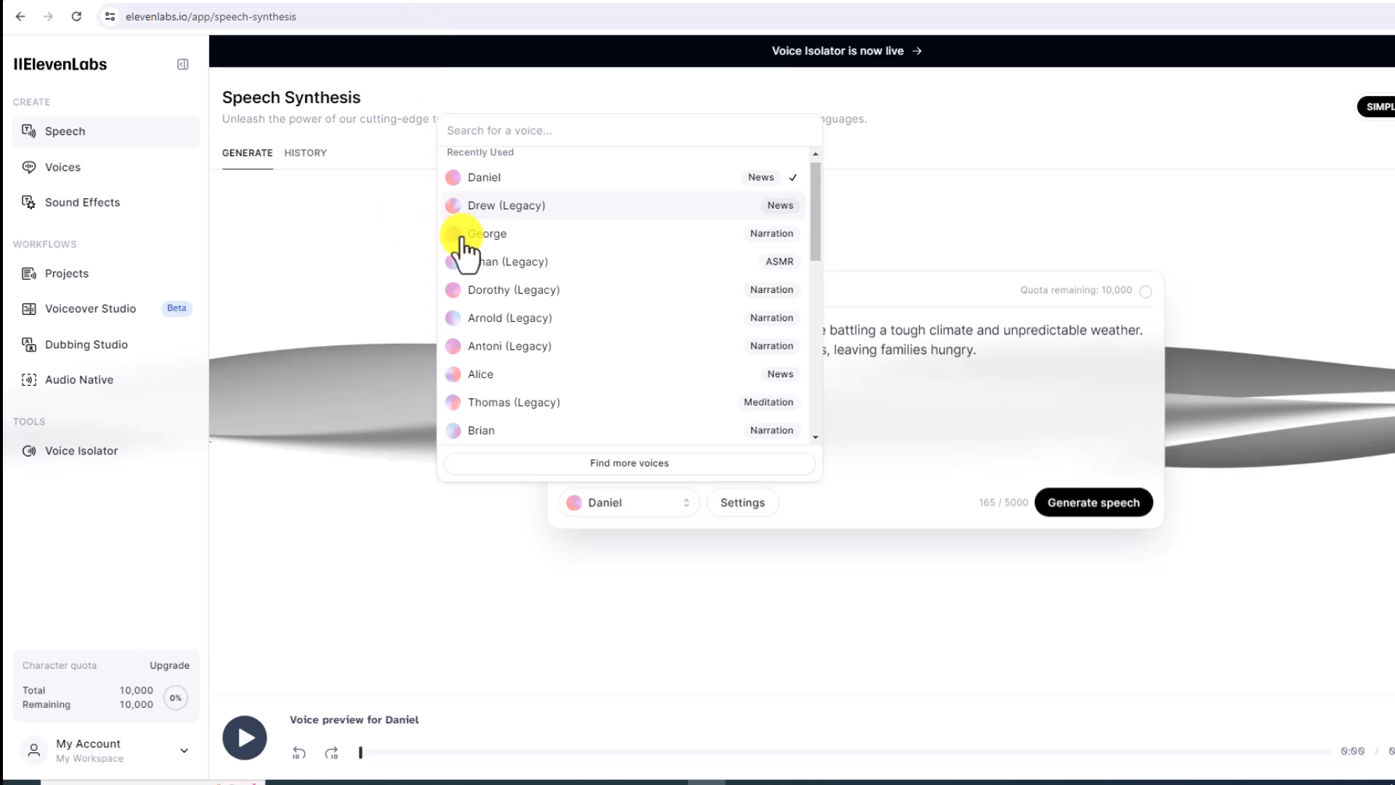
left_click(453, 179)
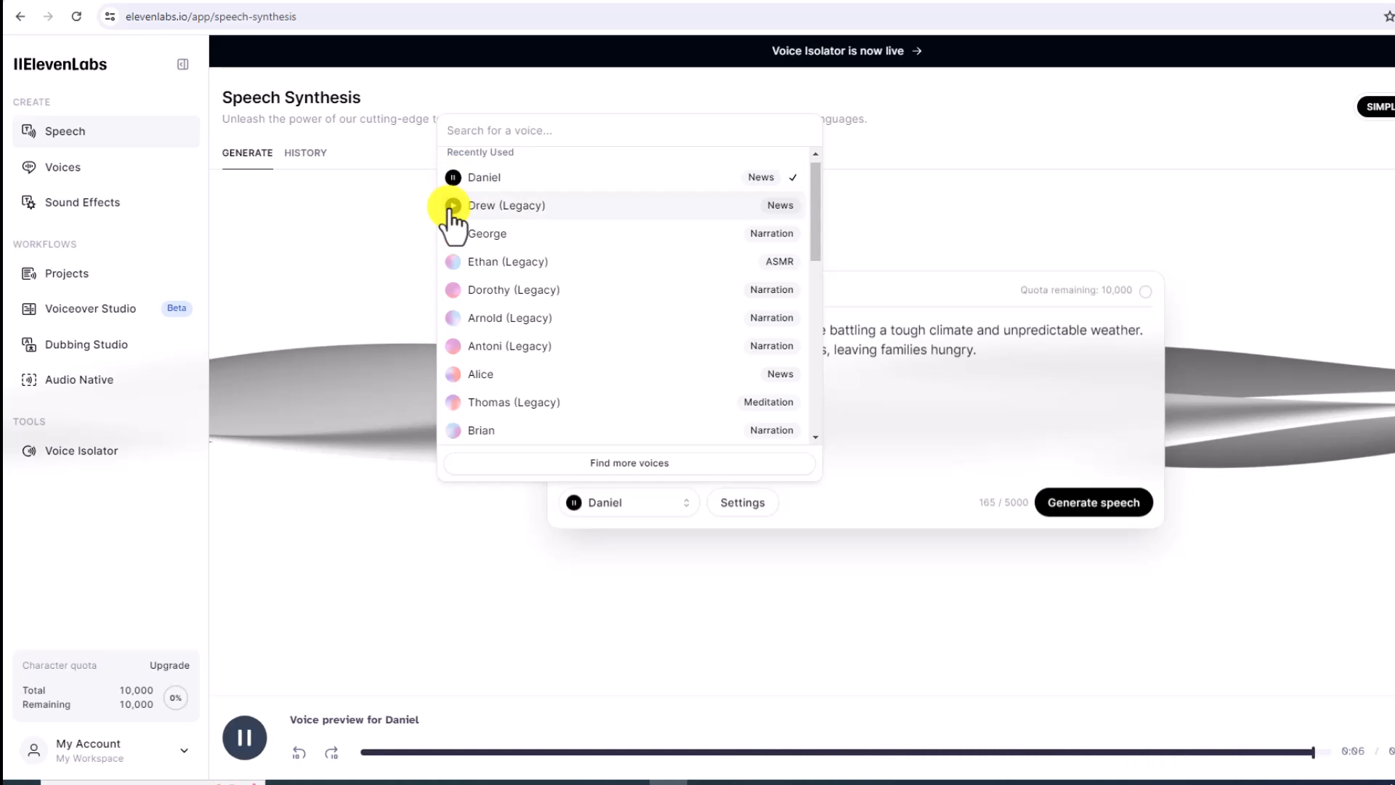
left_click(453, 206)
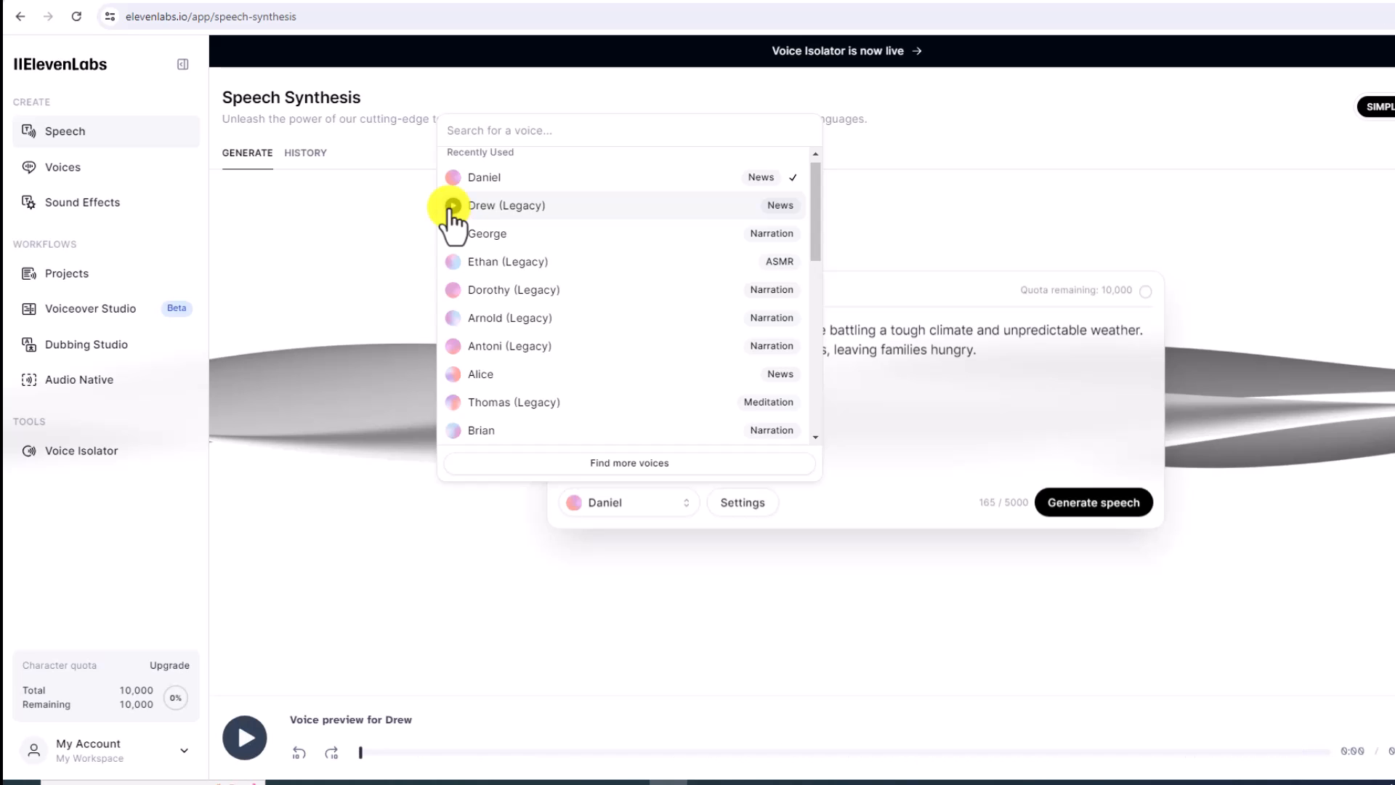
left_click(930, 449)
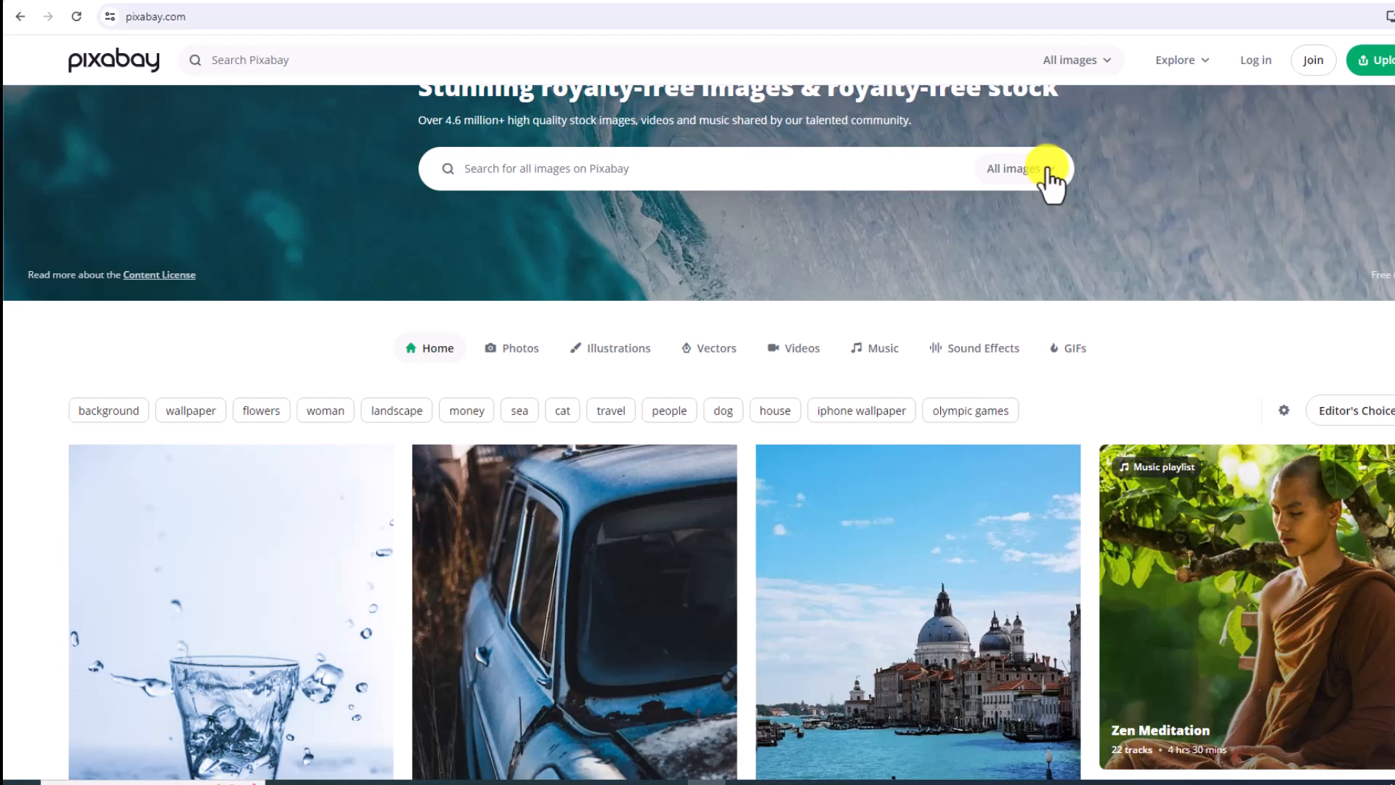
Show the content types that can be searched on Pixabay
left_click(1045, 172)
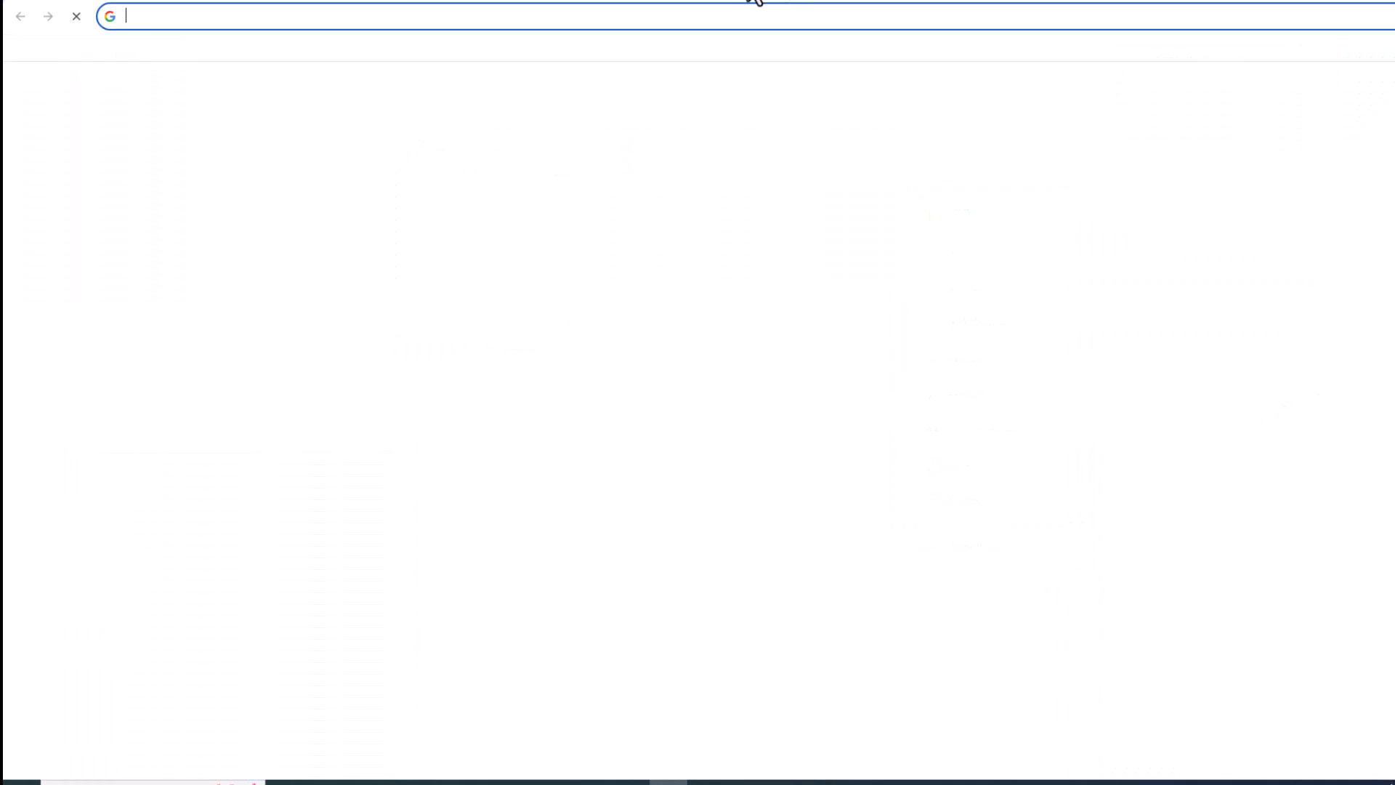
Open the AI Assisted Video Creation page on techtubestudio.com and look through it down to the demo video link
type("techtubestudio.com")
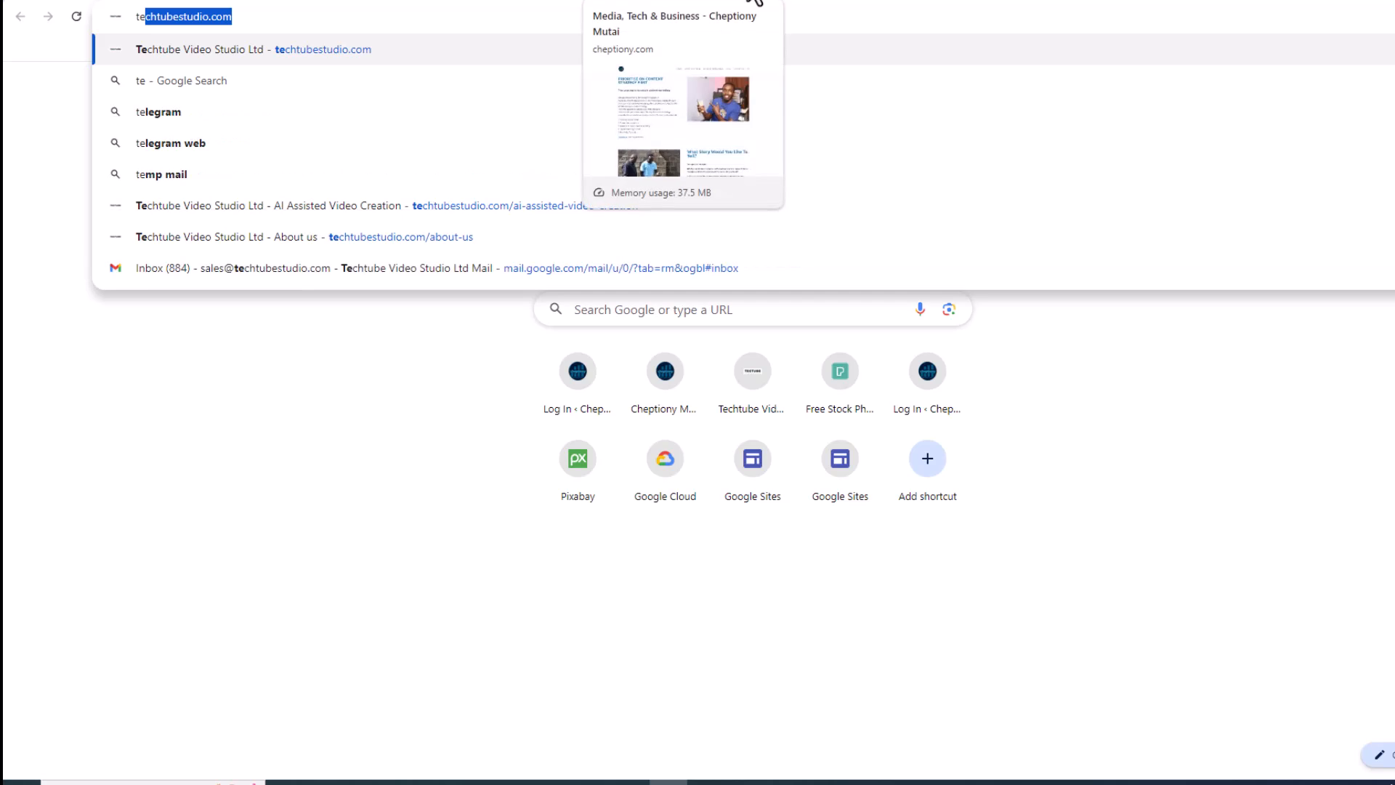
key("Return")
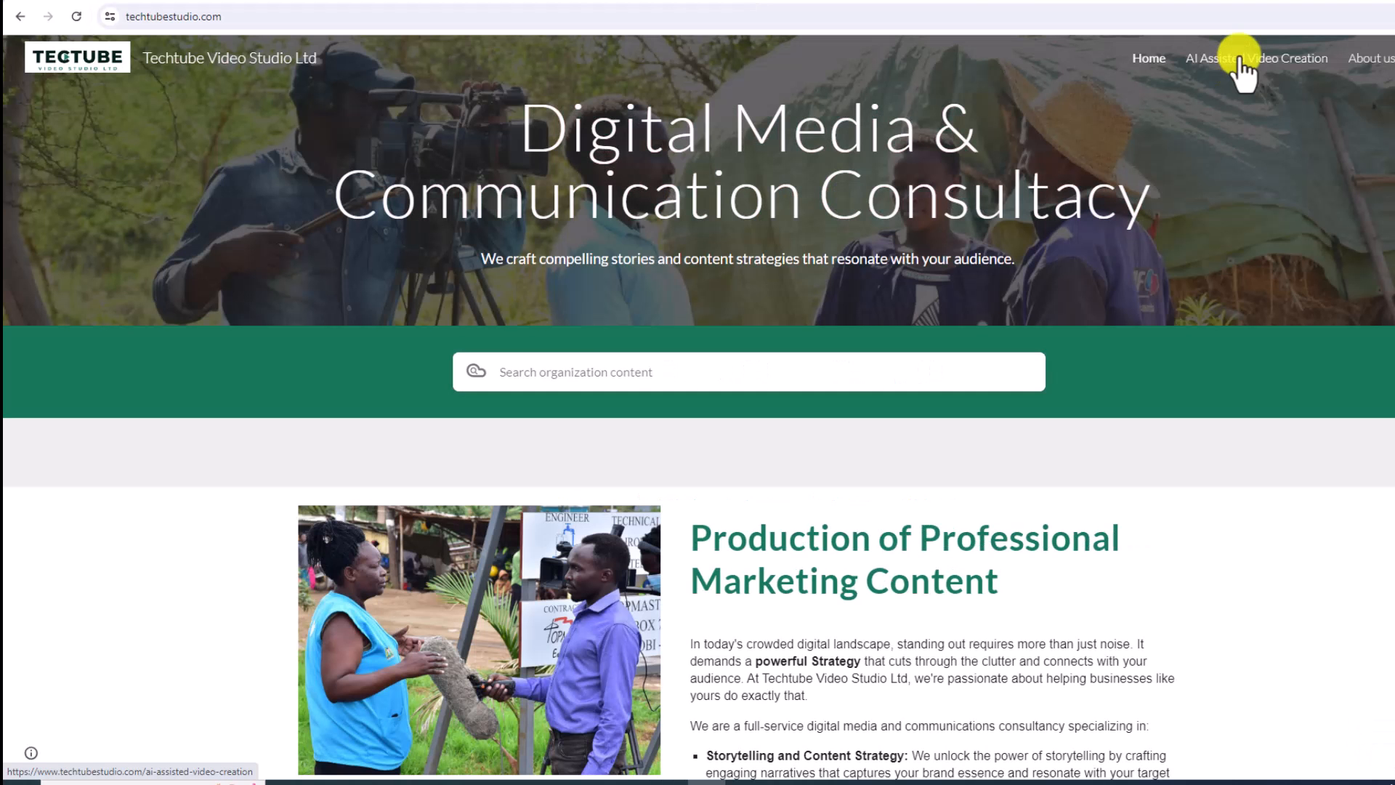
left_click(1237, 61)
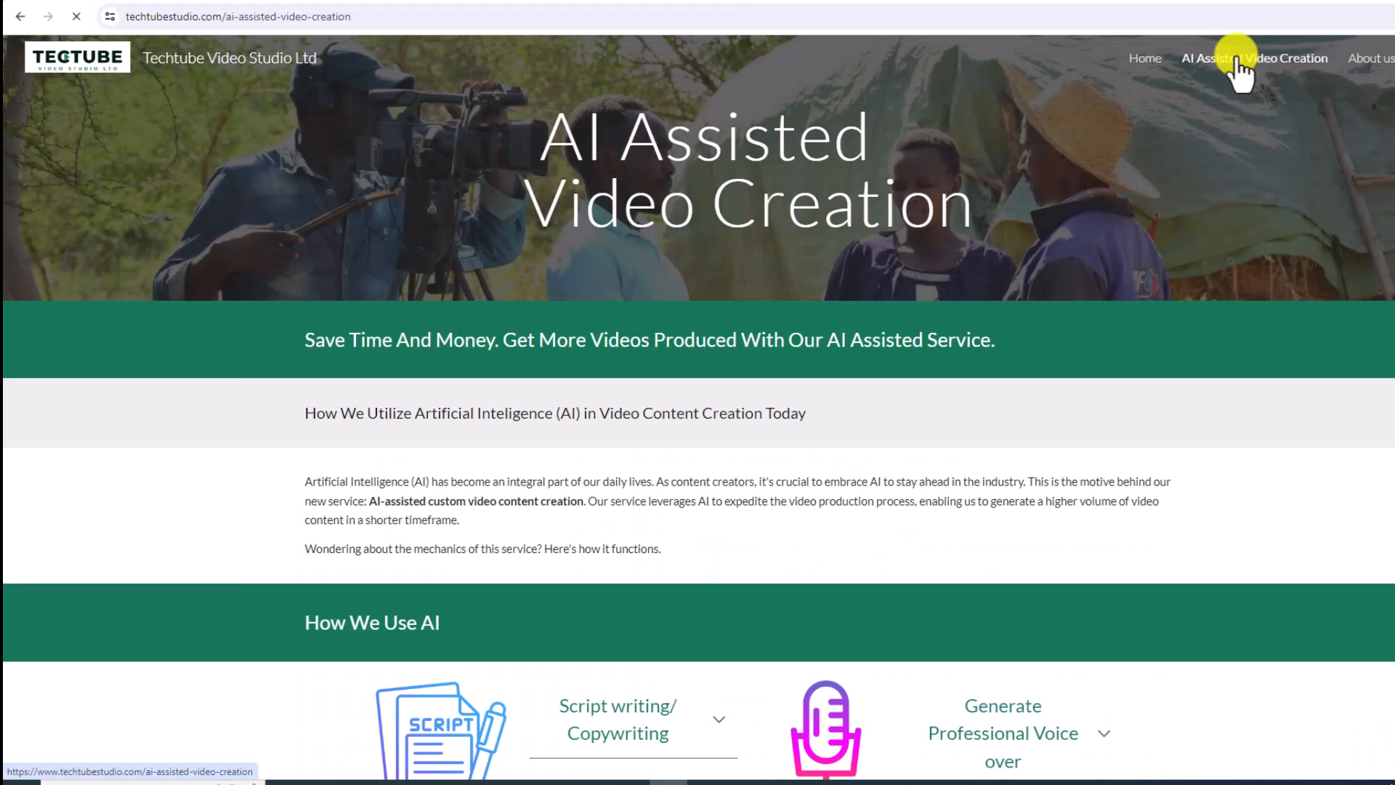
scroll(343, 385, "down", 15)
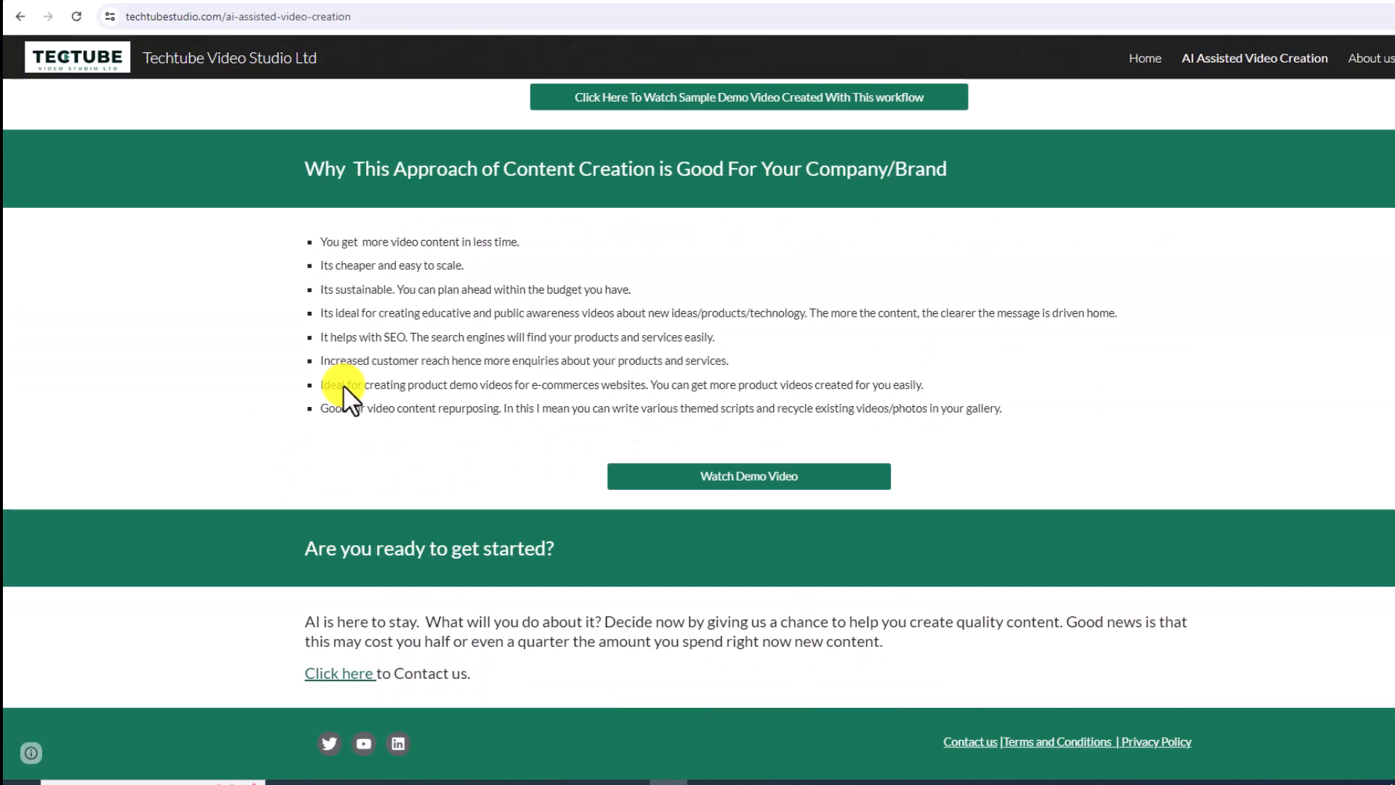
Open the demo video about GMOs and food security in Africa, play its beginning, and pause it
left_click(770, 474)
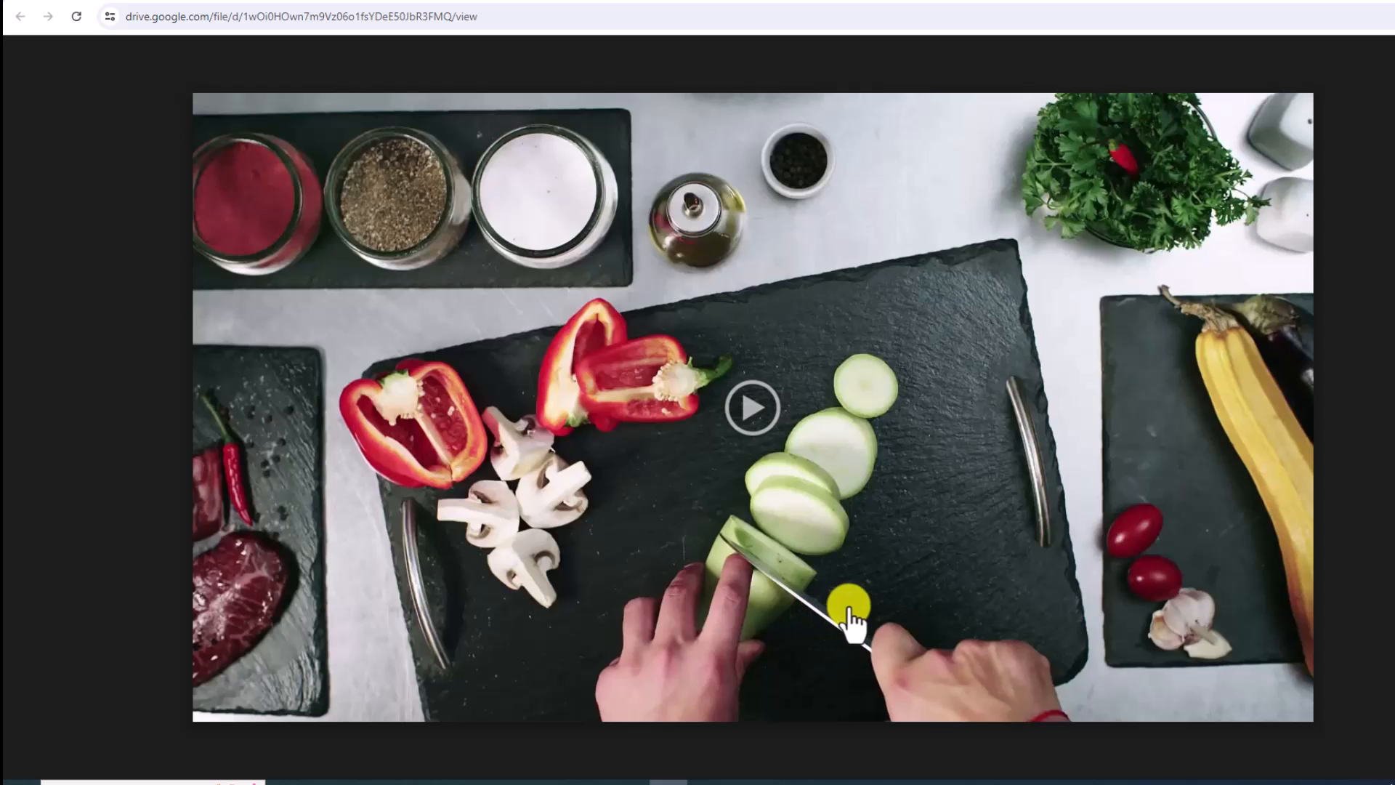
left_click(754, 408)
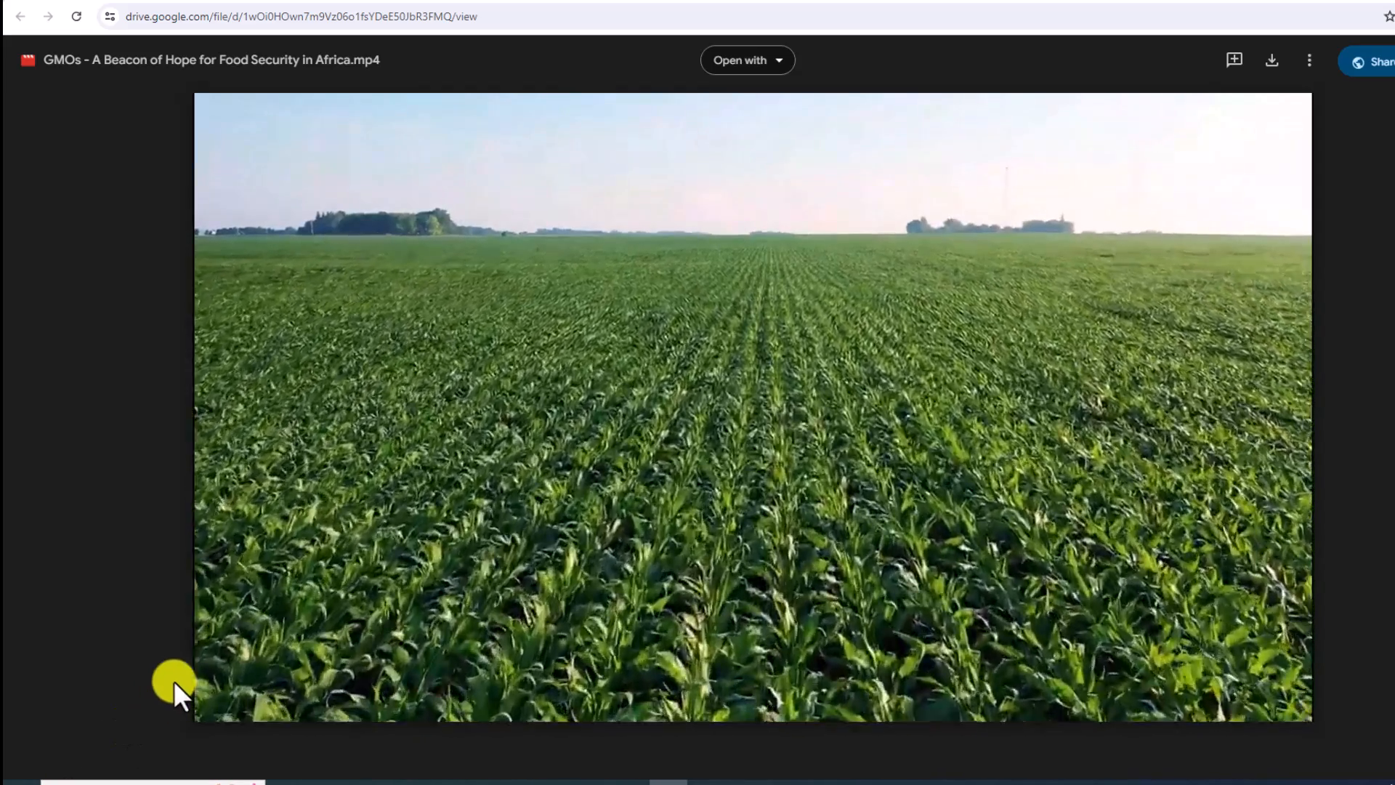
mouse_move(221, 701)
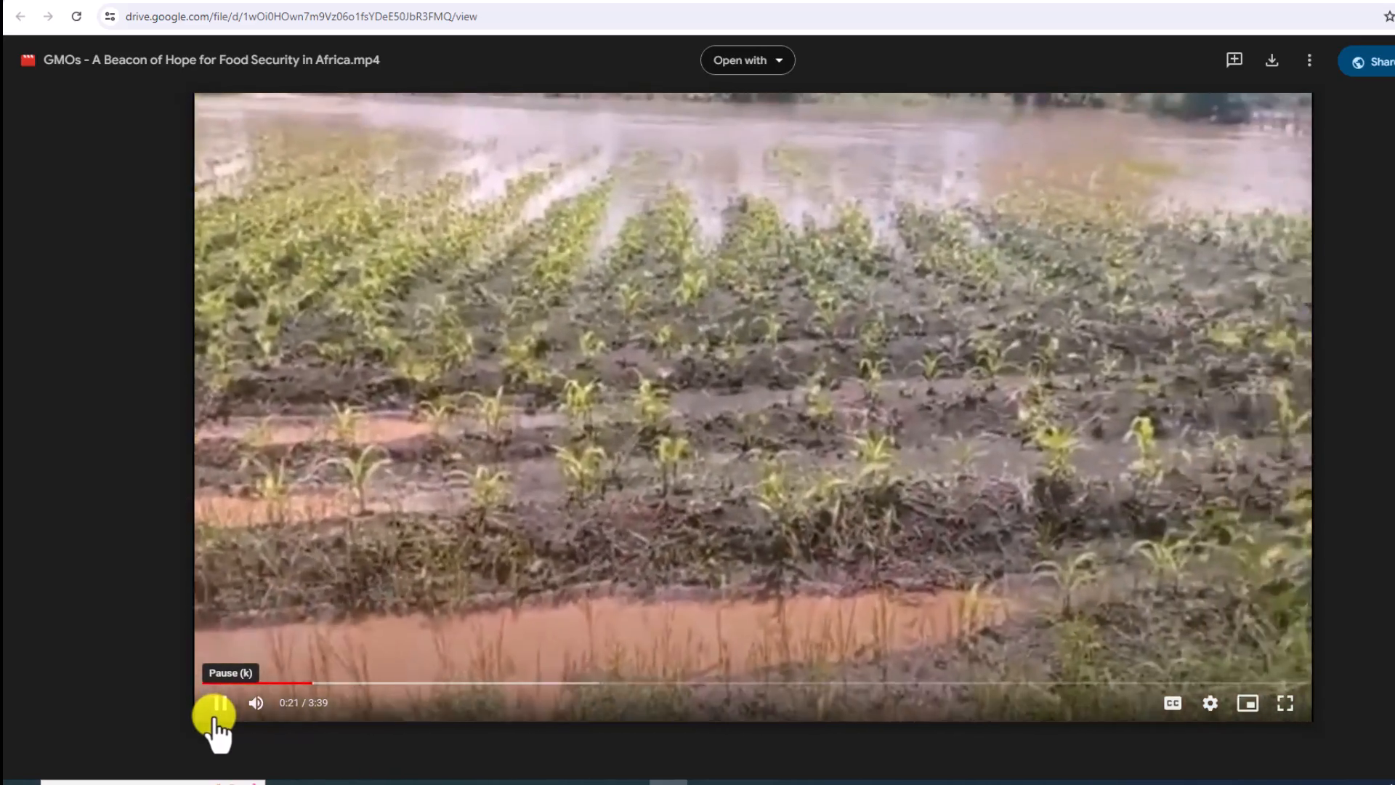
left_click(215, 716)
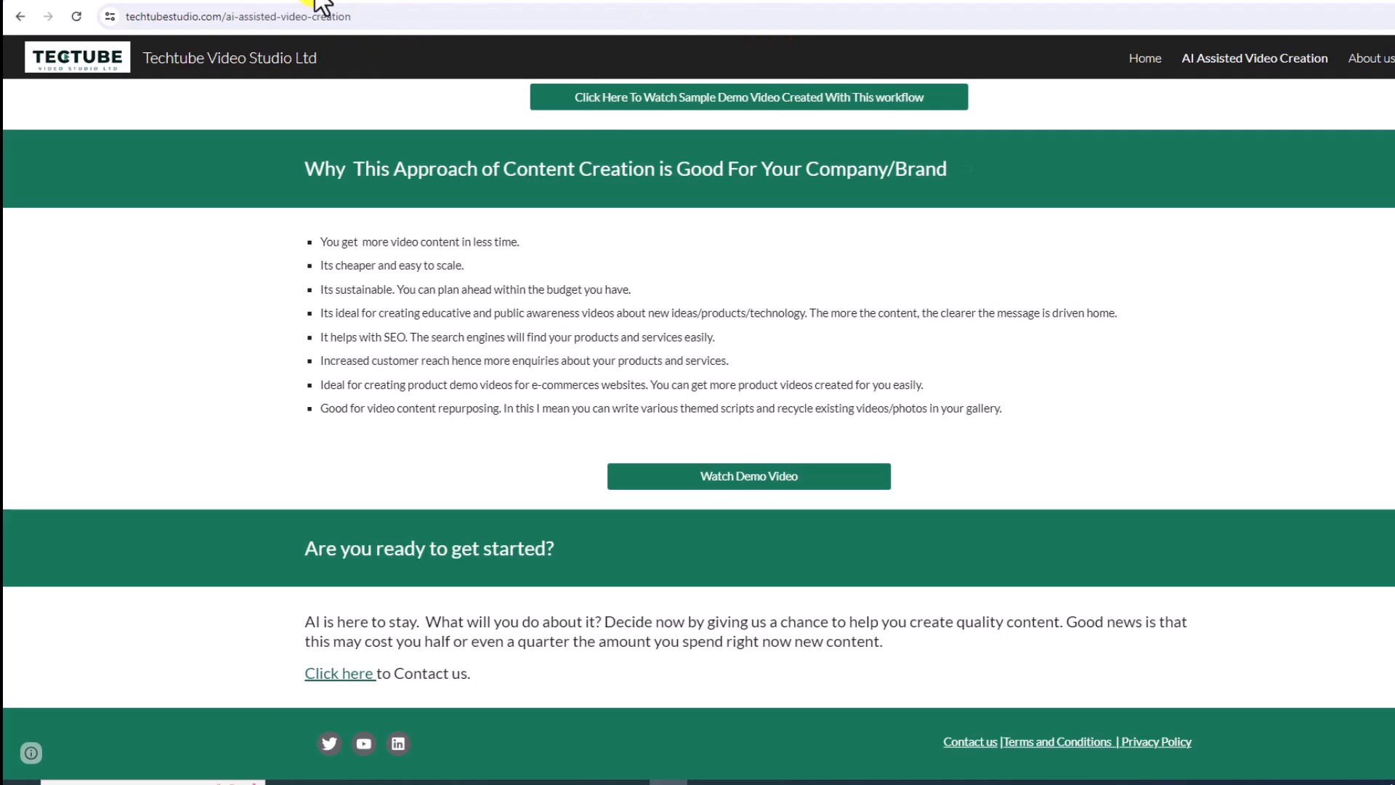
Switch to the video producer's personal website and look through its home page
left_click(95, 0)
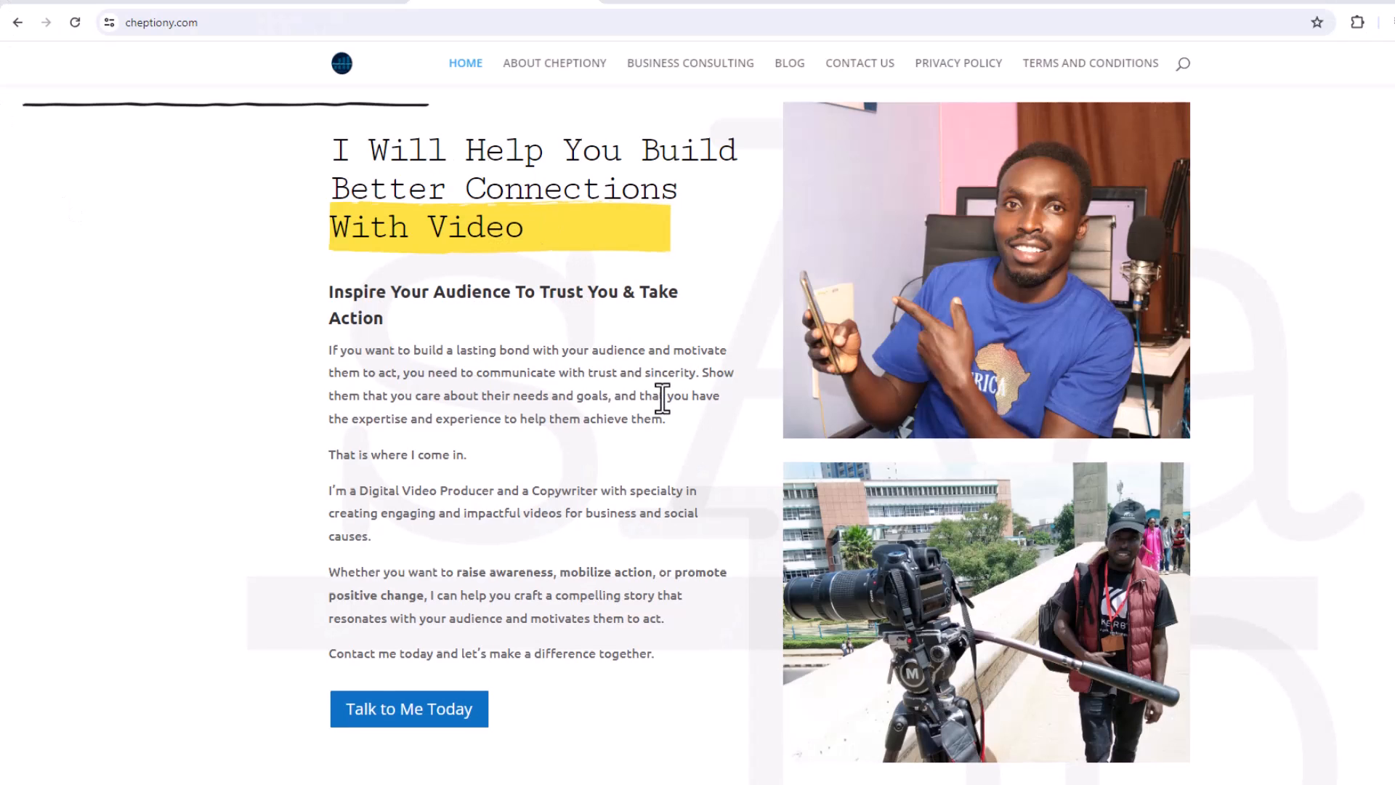
scroll(661, 397, "down", 5)
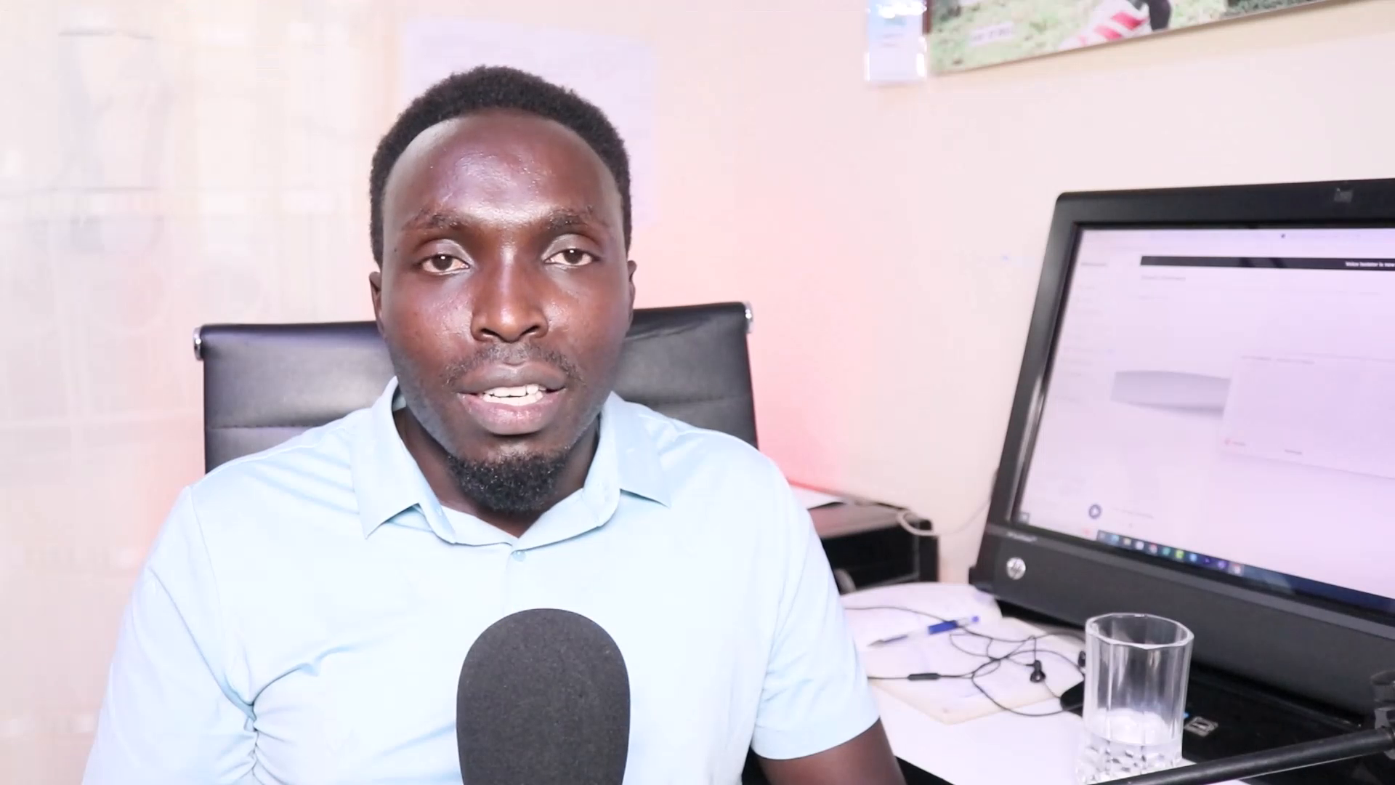